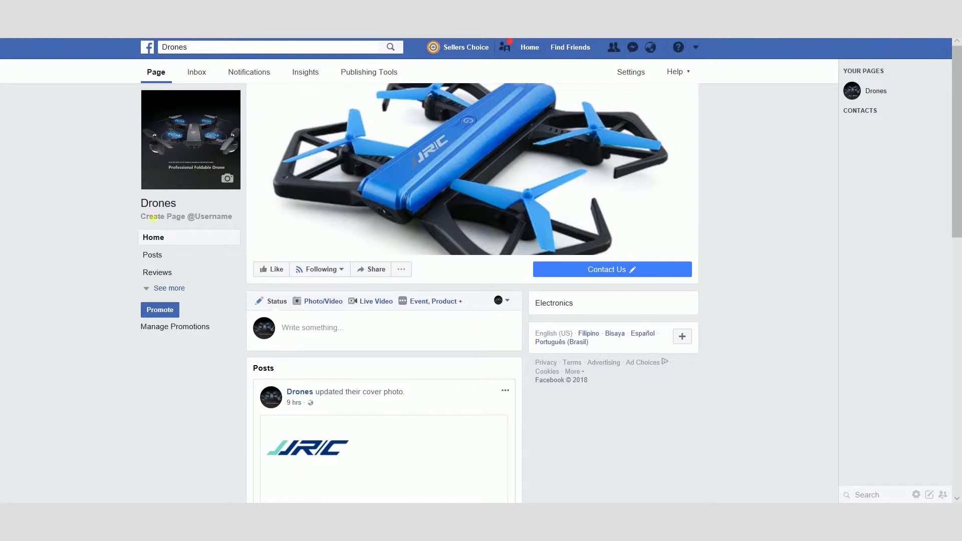
Expand the Drones page's left navigation to also list Videos, Photos, About and Community.
{"action": "left_click", "coordinate": [175, 287]}
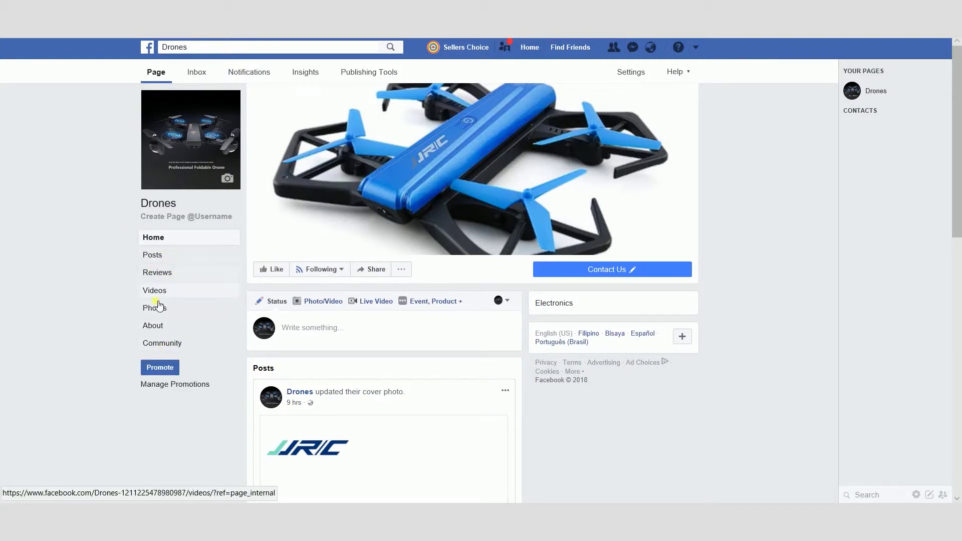
Open the Drones page's Edit Page settings and scroll to its Tabs list.
{"action": "left_click", "coordinate": [637, 75]}
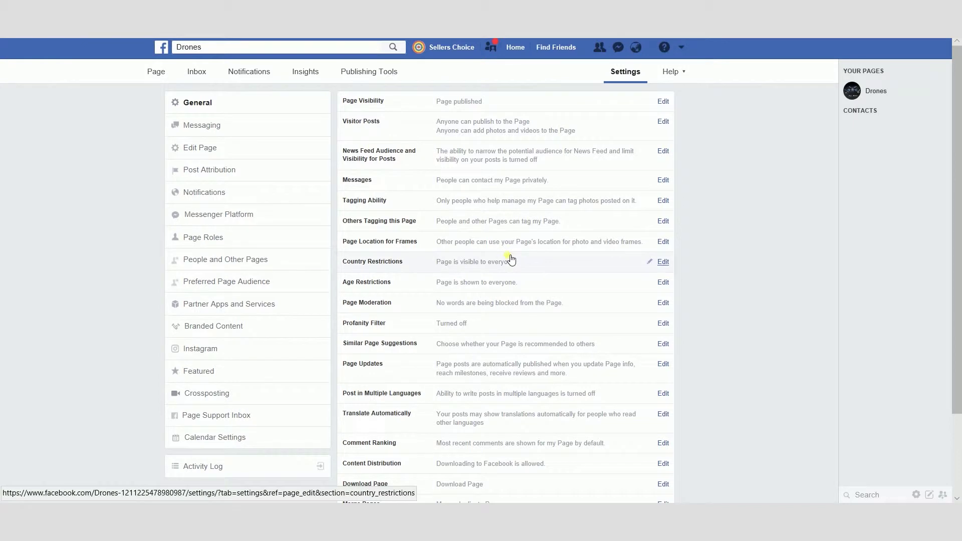
{"action": "scroll", "coordinate": [511, 261], "scroll_direction": "down", "scroll_amount": 3}
{"action": "scroll", "coordinate": [507, 278], "scroll_direction": "up", "scroll_amount": 3}
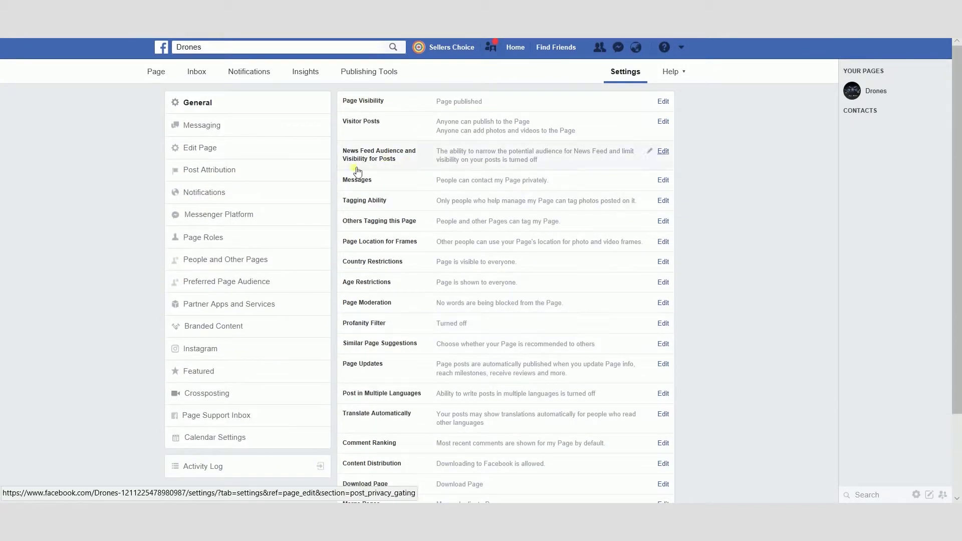
{"action": "left_click", "coordinate": [207, 149]}
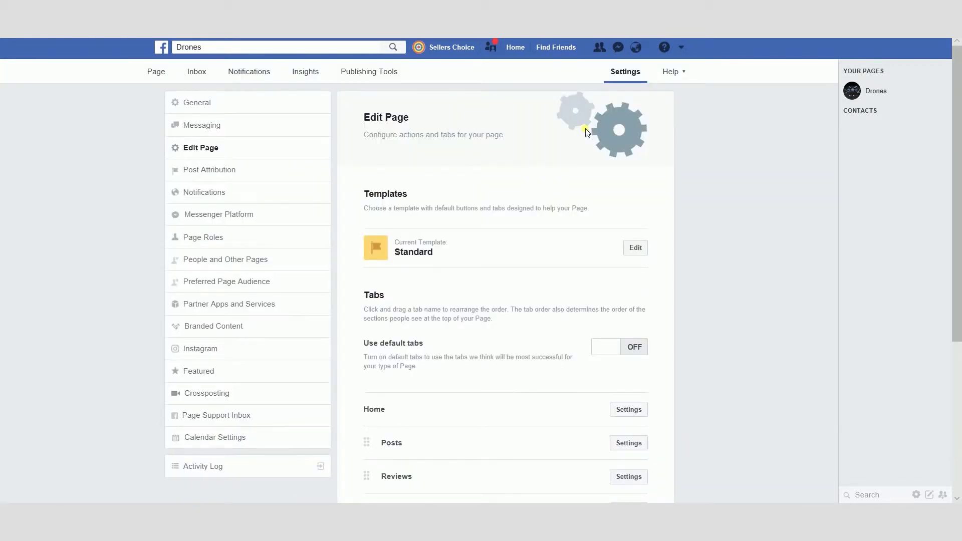
{"action": "scroll", "coordinate": [580, 150], "scroll_direction": "down", "scroll_amount": 2}
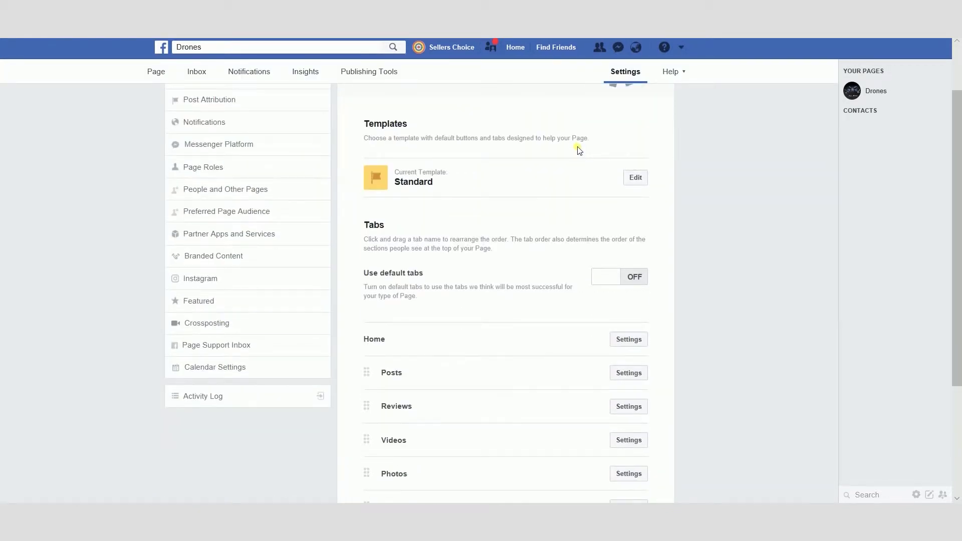
{"action": "scroll", "coordinate": [579, 150], "scroll_direction": "down", "scroll_amount": 4}
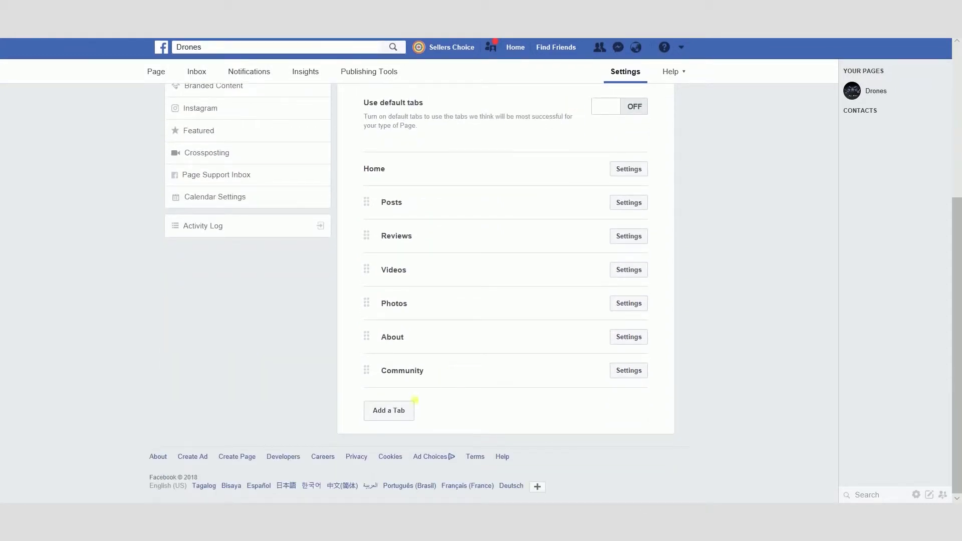
Add a Shop tab to the page and move it directly below Posts.
{"action": "left_click", "coordinate": [399, 415]}
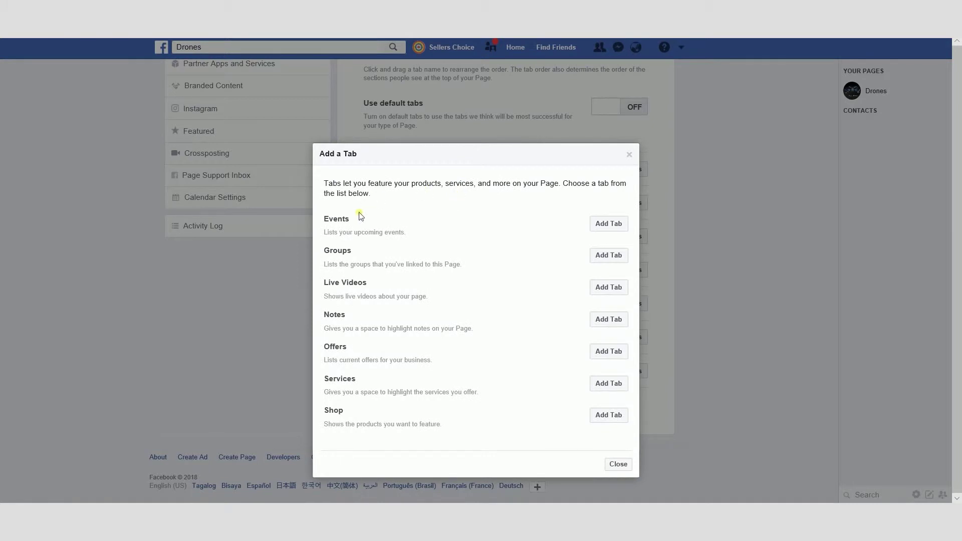
{"action": "left_click", "coordinate": [616, 425]}
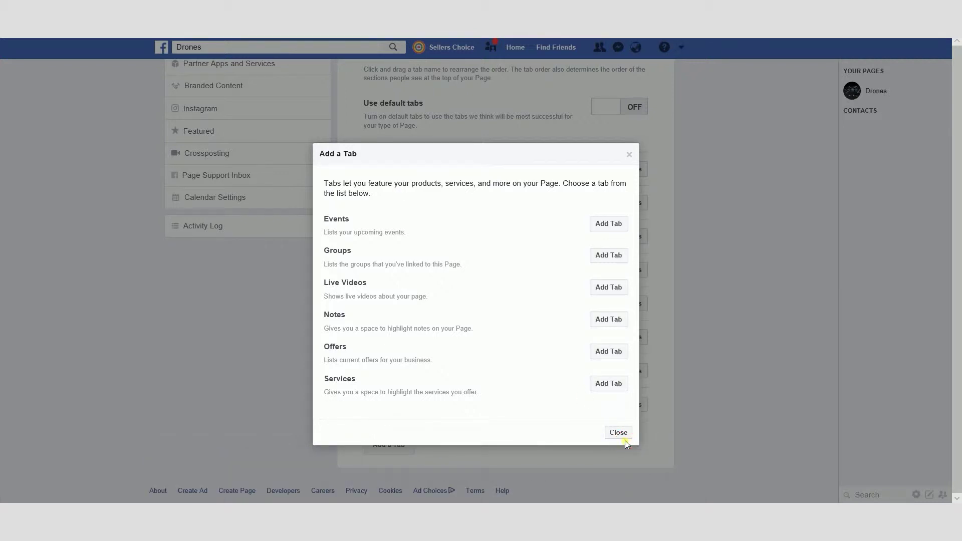
{"action": "left_click", "coordinate": [619, 432]}
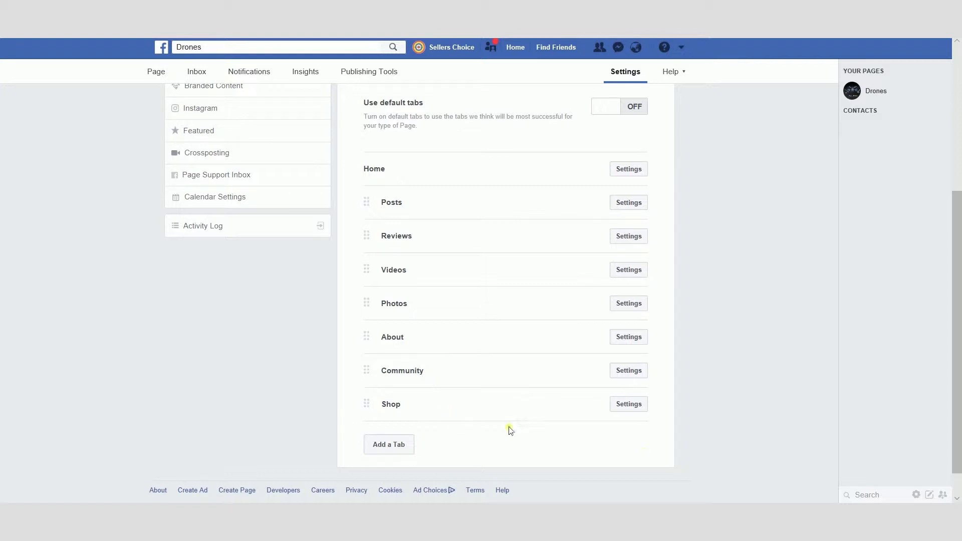
{"action": "left_click_drag", "start_coordinate": [475, 406], "coordinate": [458, 242]}
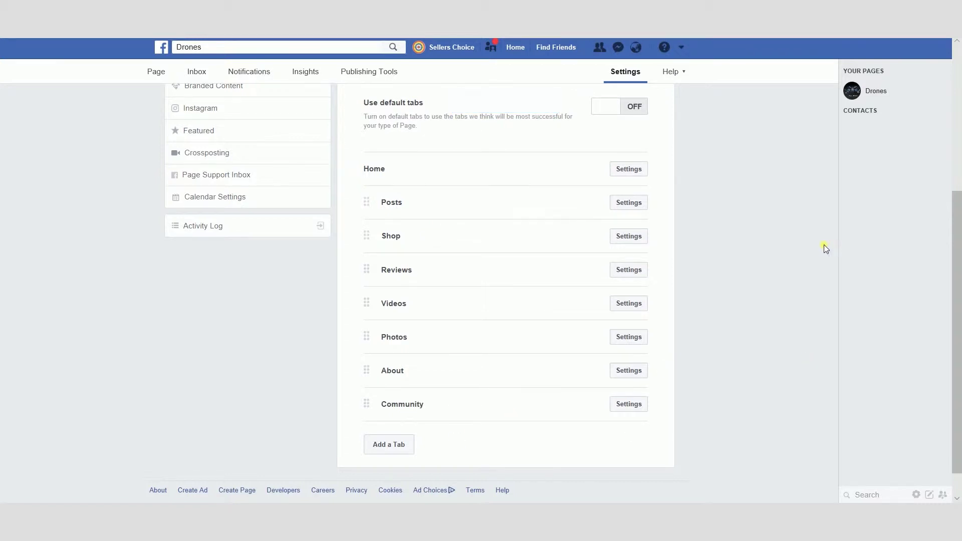
{"action": "scroll", "coordinate": [701, 226], "scroll_direction": "up", "scroll_amount": 5}
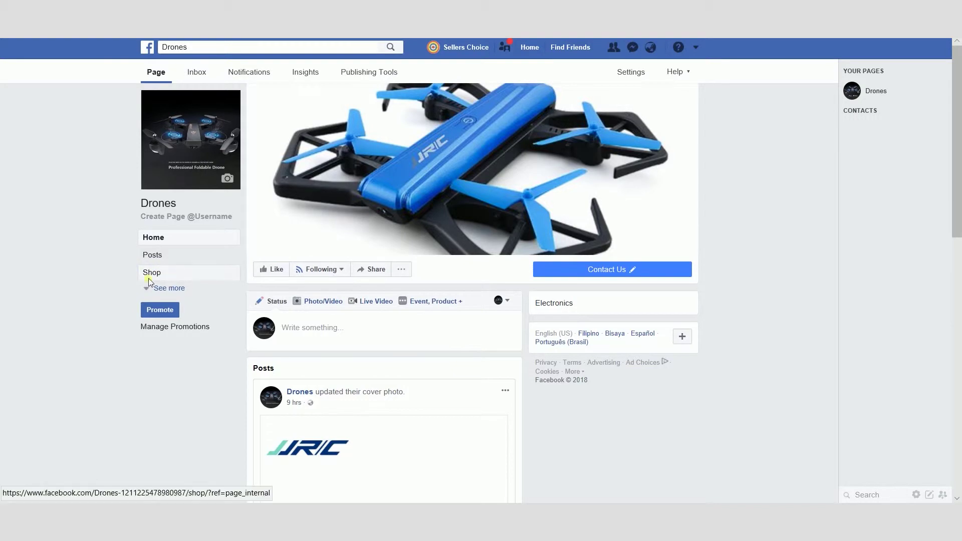
Open Shop, accept the Merchant Terms, choose Message to Buy checkout and save US Dollars currency.
{"action": "left_click", "coordinate": [163, 291]}
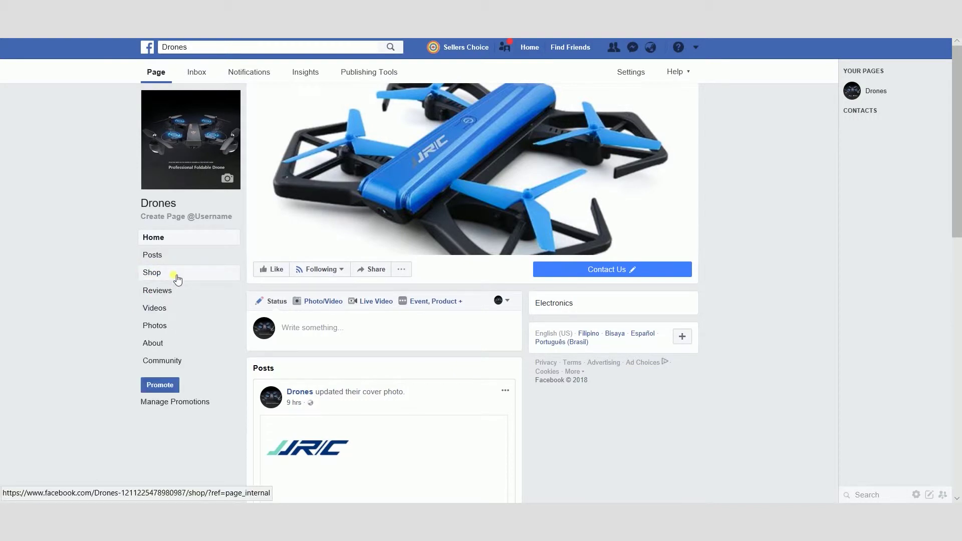
{"action": "left_click", "coordinate": [177, 279]}
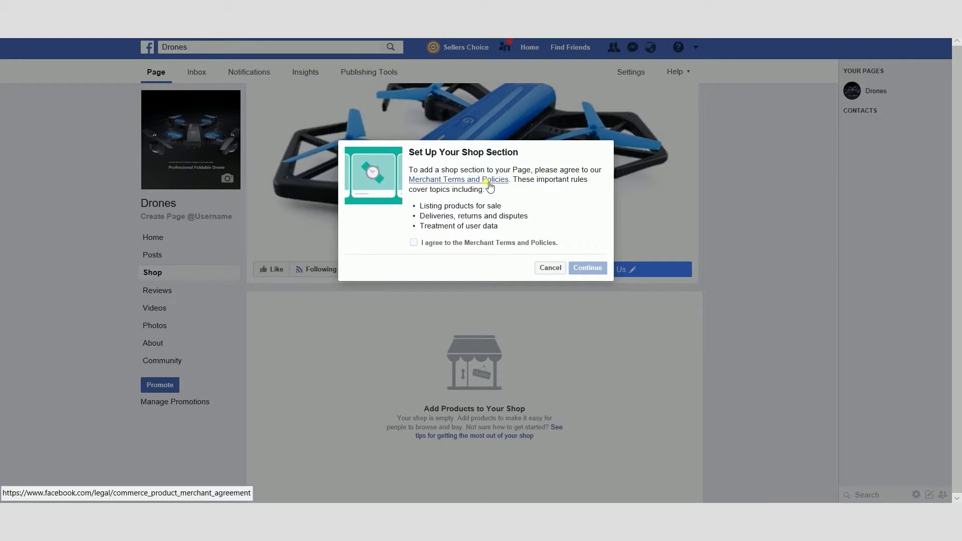
{"action": "left_click", "coordinate": [455, 244]}
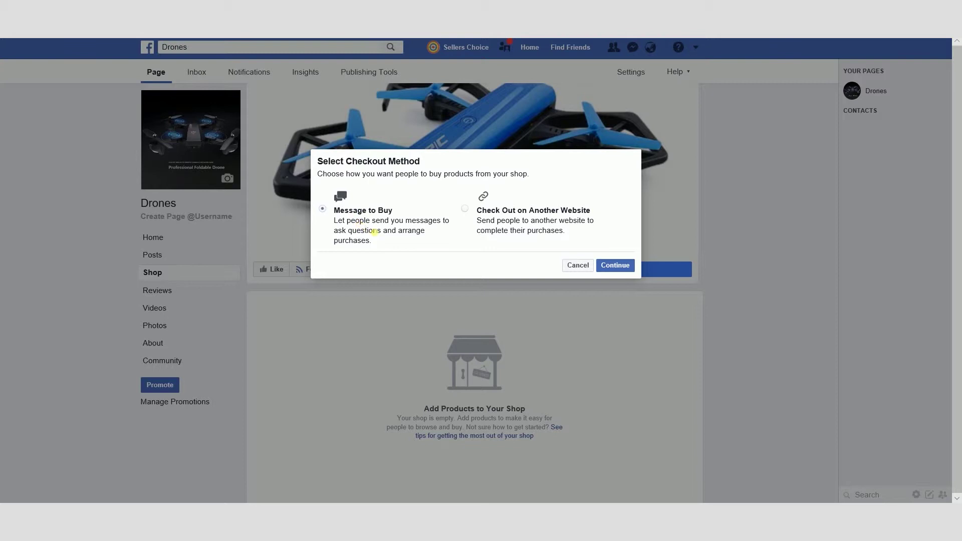
{"action": "left_click", "coordinate": [465, 209]}
{"action": "left_click", "coordinate": [322, 209]}
{"action": "left_click", "coordinate": [620, 266]}
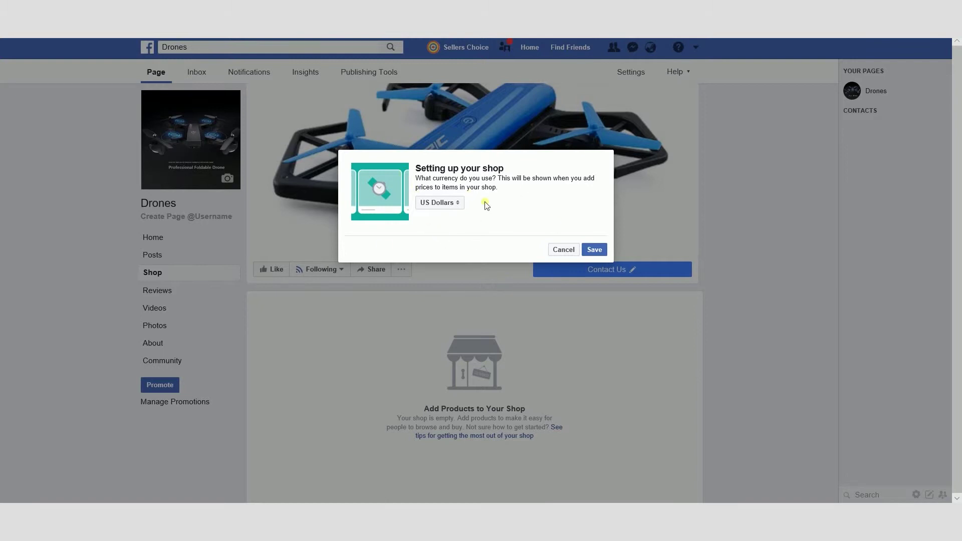
{"action": "left_click", "coordinate": [595, 249]}
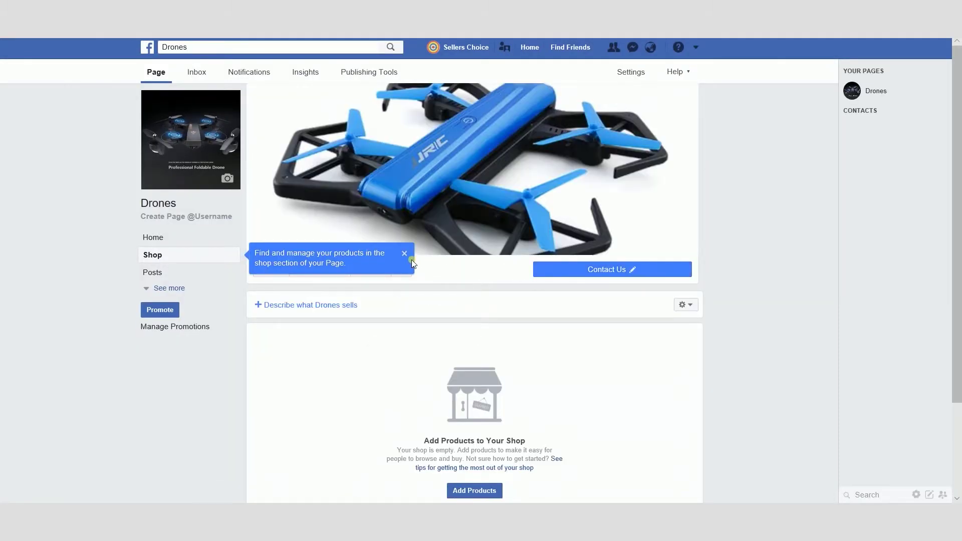
Dismiss the product tip and open the Add Product form for the Drones shop.
{"action": "left_click", "coordinate": [406, 255]}
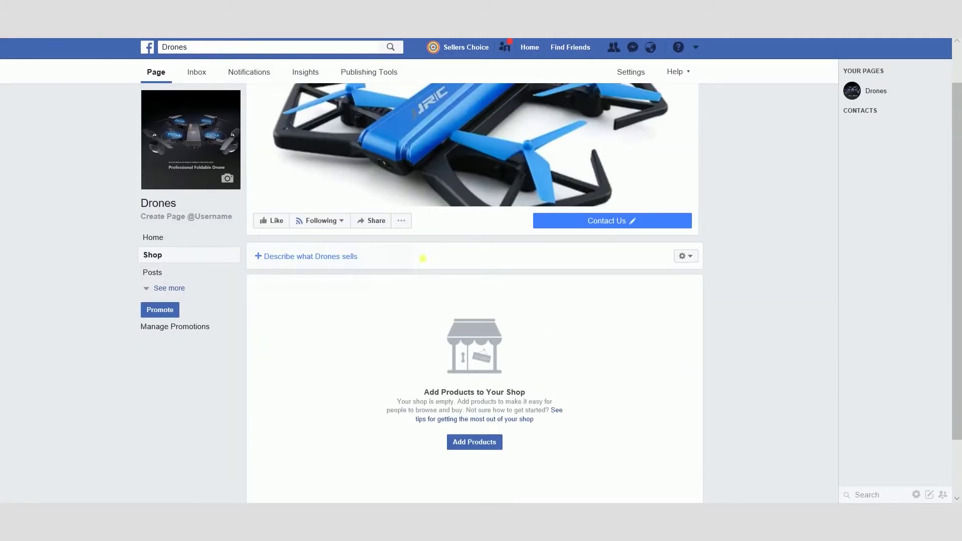
{"action": "scroll", "coordinate": [516, 306], "scroll_direction": "down", "scroll_amount": 1}
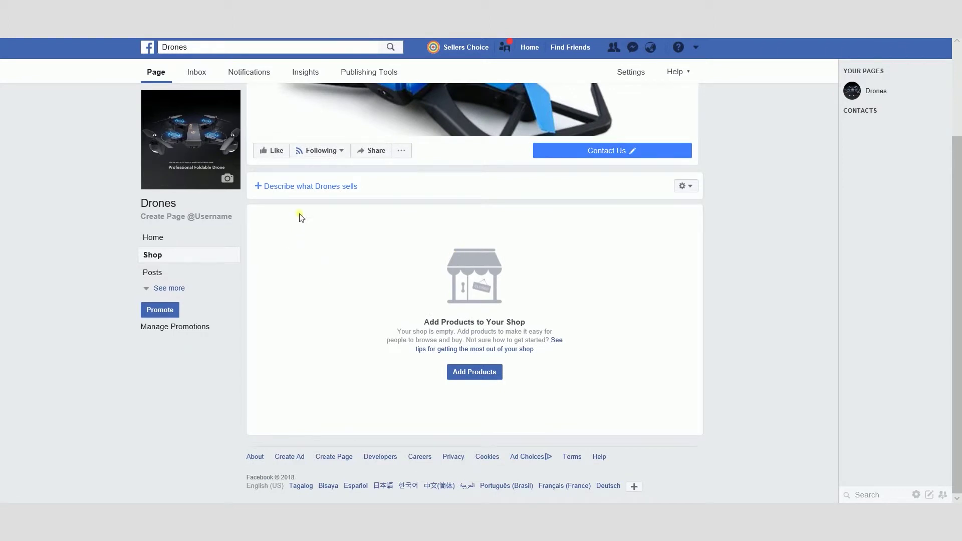
{"action": "left_click", "coordinate": [306, 188]}
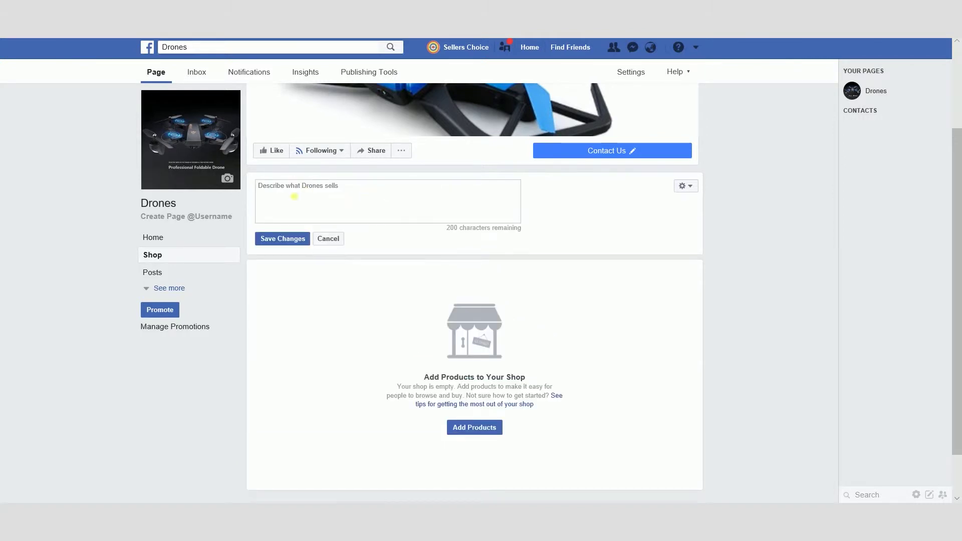
{"action": "left_click", "coordinate": [612, 337]}
{"action": "scroll", "coordinate": [606, 325], "scroll_direction": "down", "scroll_amount": 2}
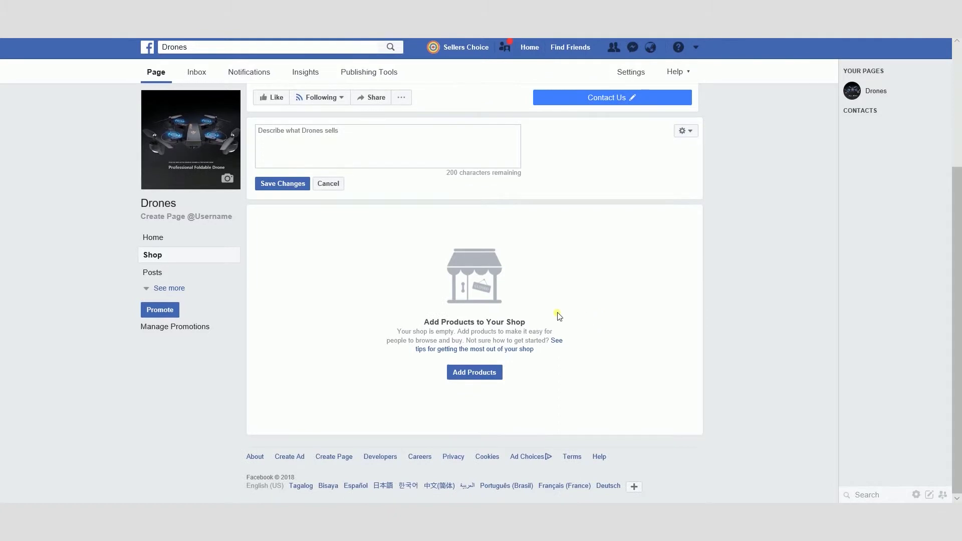
{"action": "left_click", "coordinate": [496, 375]}
{"action": "left_click", "coordinate": [495, 377]}
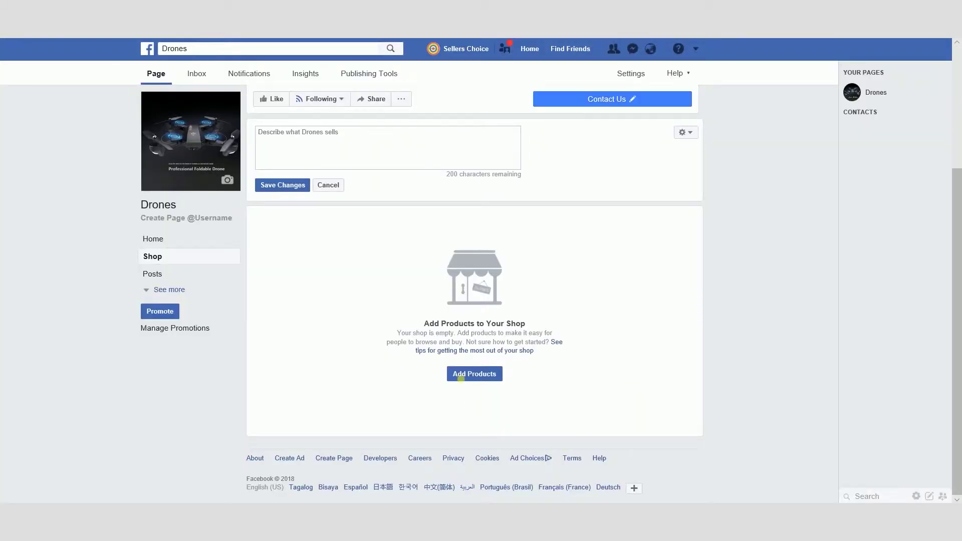
Upload the drone JPGs from the Drone 1 folder into the Select Photo dialog.
{"action": "left_click", "coordinate": [464, 376]}
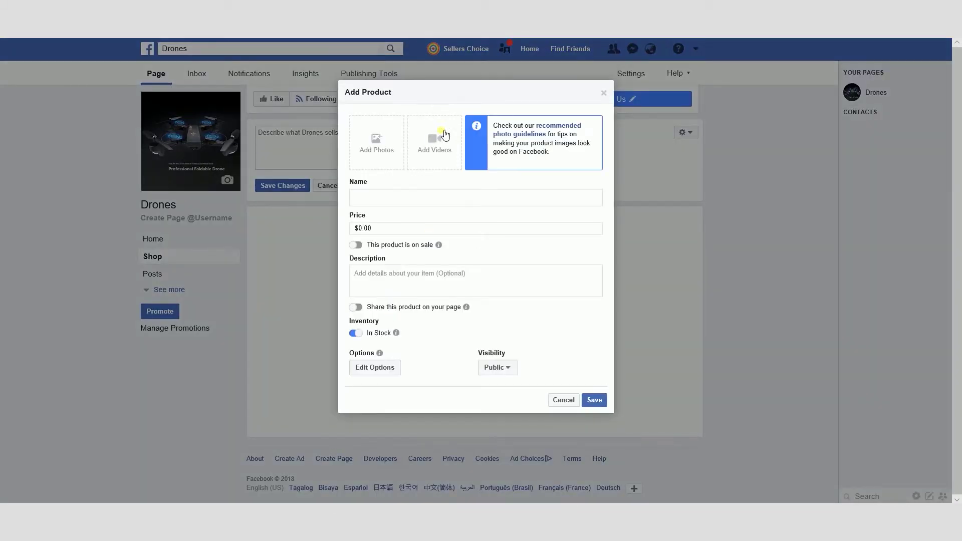
{"action": "left_click", "coordinate": [390, 149]}
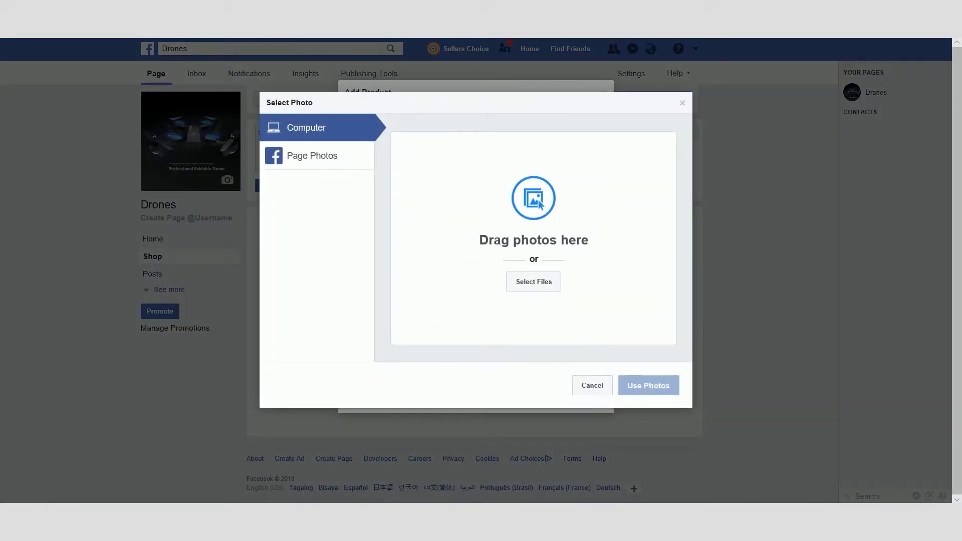
{"action": "key", "text": "alt+Tab"}
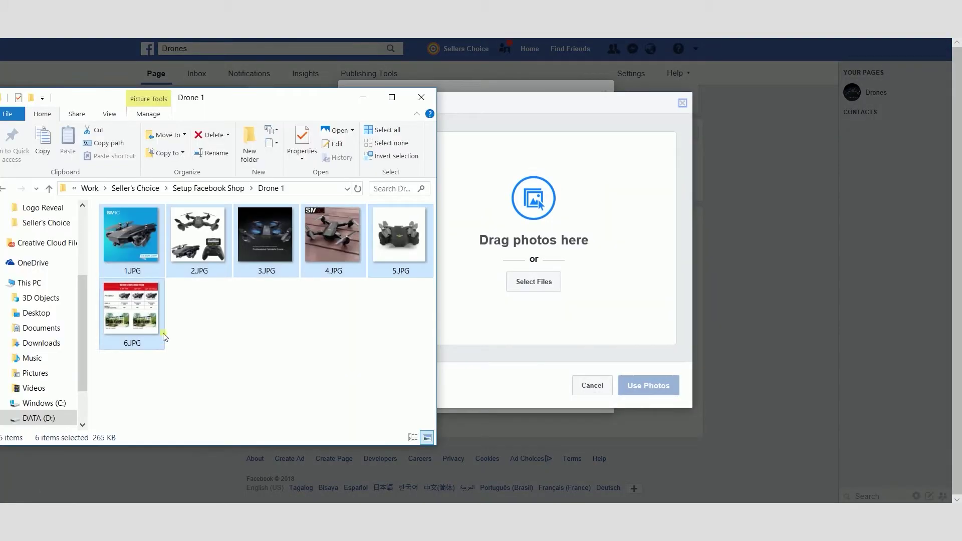
{"action": "left_click", "coordinate": [131, 248]}
{"action": "left_click_drag", "start_coordinate": [291, 283], "coordinate": [336, 230]}
{"action": "left_click", "coordinate": [424, 234], "text": "ctrl"}
{"action": "left_click", "coordinate": [131, 236], "text": "ctrl"}
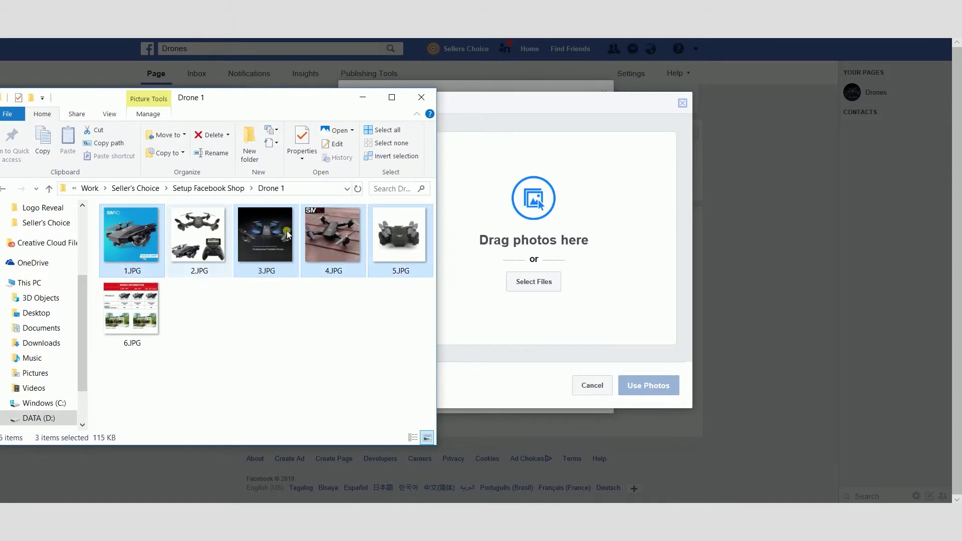
{"action": "left_click_drag", "start_coordinate": [558, 250], "coordinate": [559, 250]}
{"action": "left_click", "coordinate": [617, 249]}
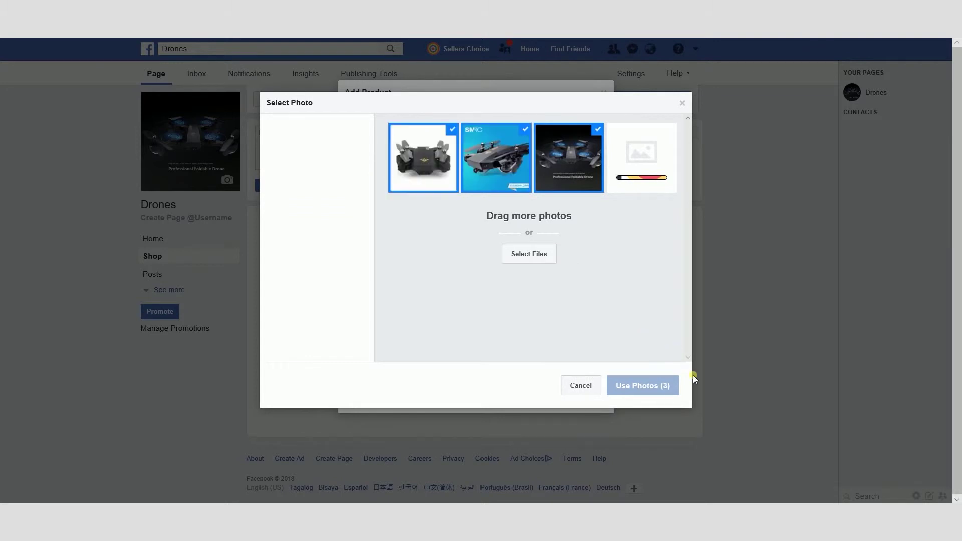
Attach the four photos, name the product 'Drones - 1080p' and price it $159.99.
{"action": "left_click", "coordinate": [668, 384]}
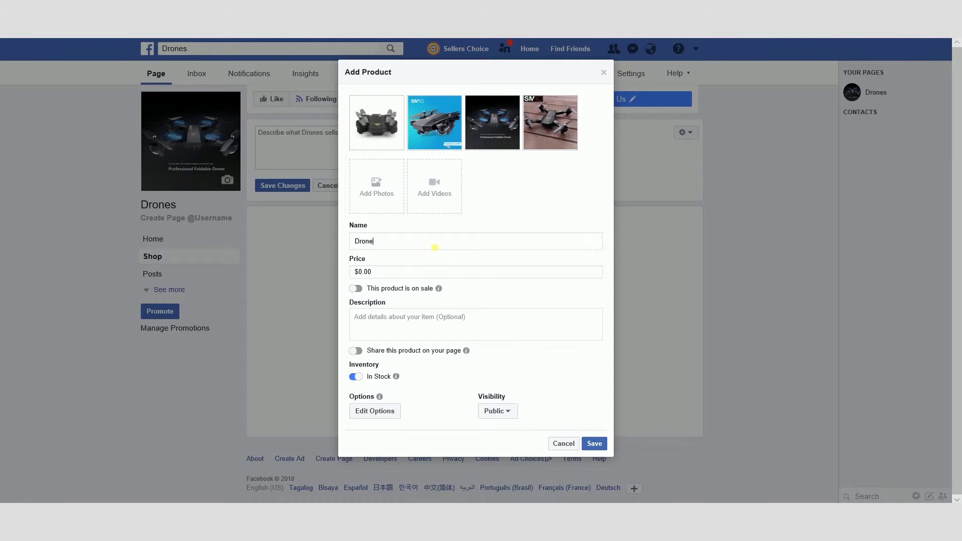
{"action": "left_click", "coordinate": [435, 247]}
{"action": "type", "text": "Drones - 1080p"}
{"action": "key", "text": "Tab"}
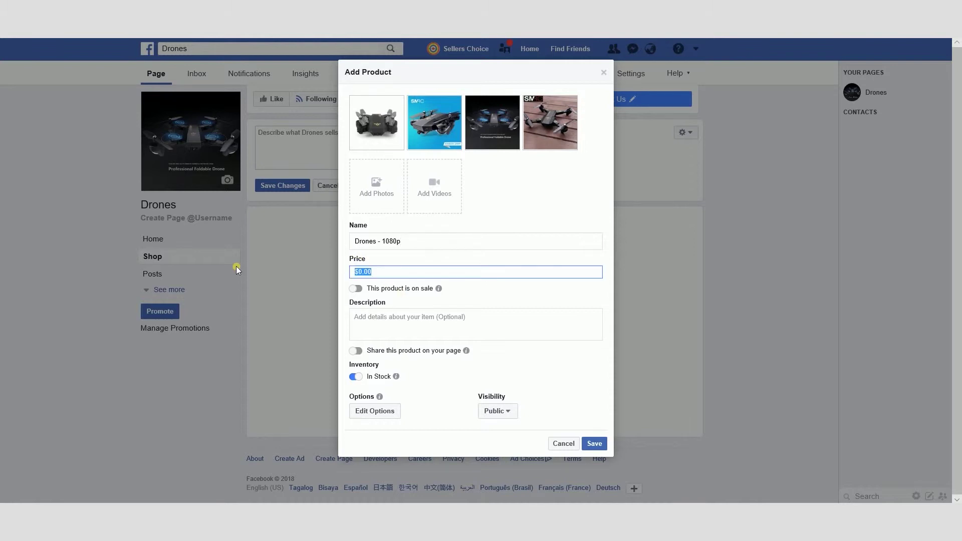
{"action": "type", "text": "159.99"}
Mark the product on sale at $149.99 and leave sharing to the page off.
{"action": "left_click", "coordinate": [355, 289]}
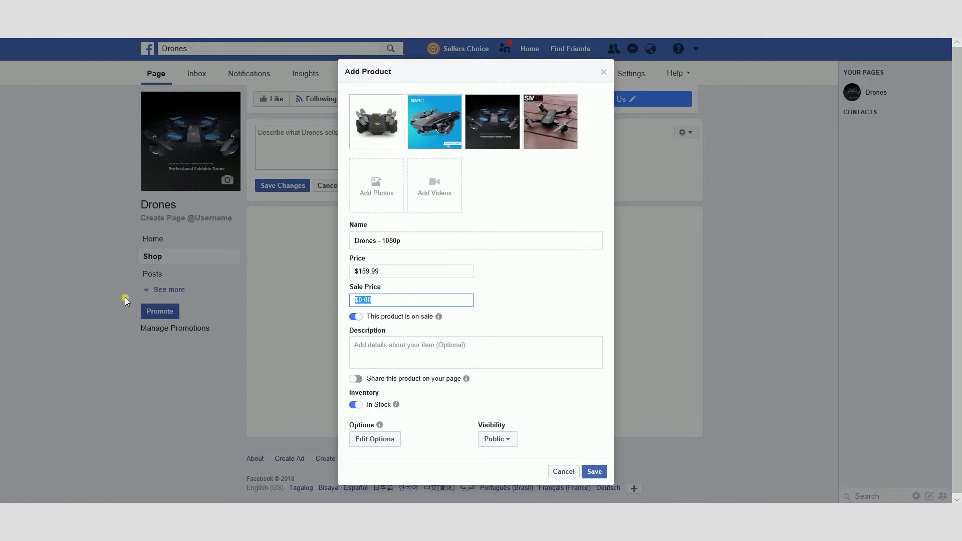
{"action": "type", "text": "149.99"}
{"action": "left_click", "coordinate": [567, 313]}
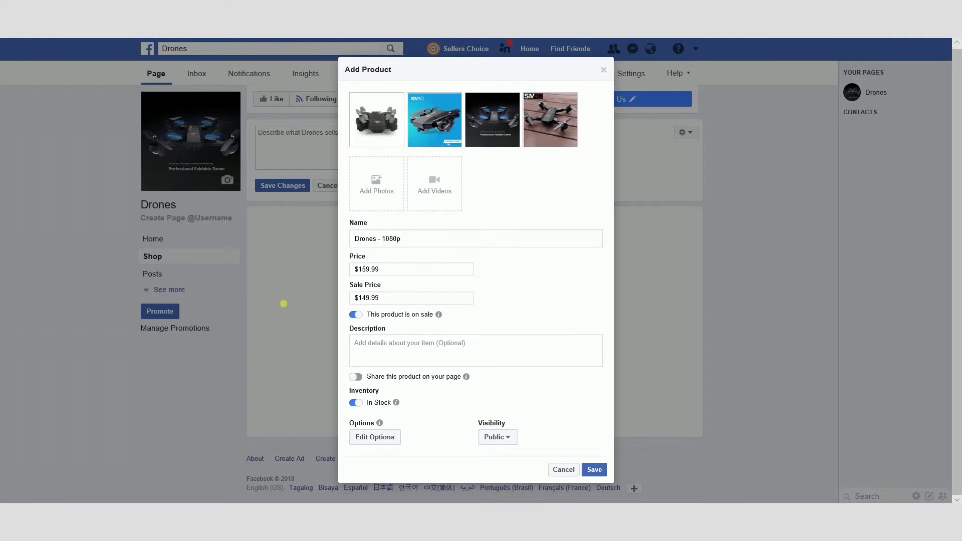
{"action": "left_click", "coordinate": [355, 378]}
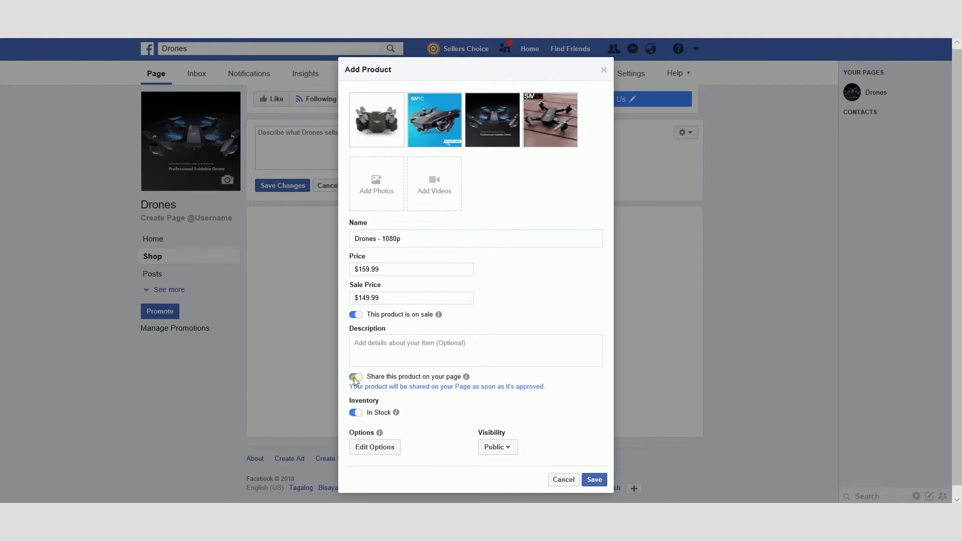
{"action": "left_click", "coordinate": [355, 377]}
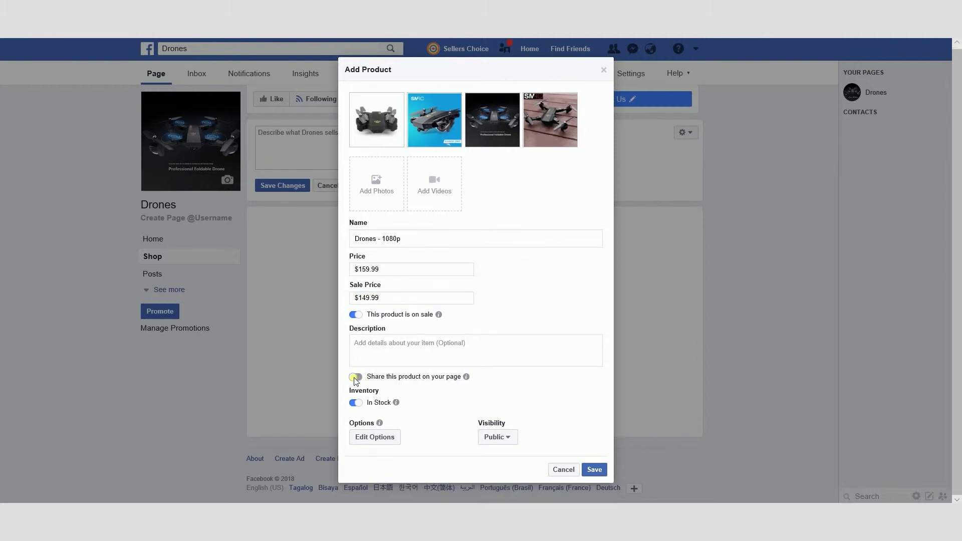
{"action": "mouse_move", "coordinate": [357, 427]}
{"action": "left_click", "coordinate": [384, 439]}
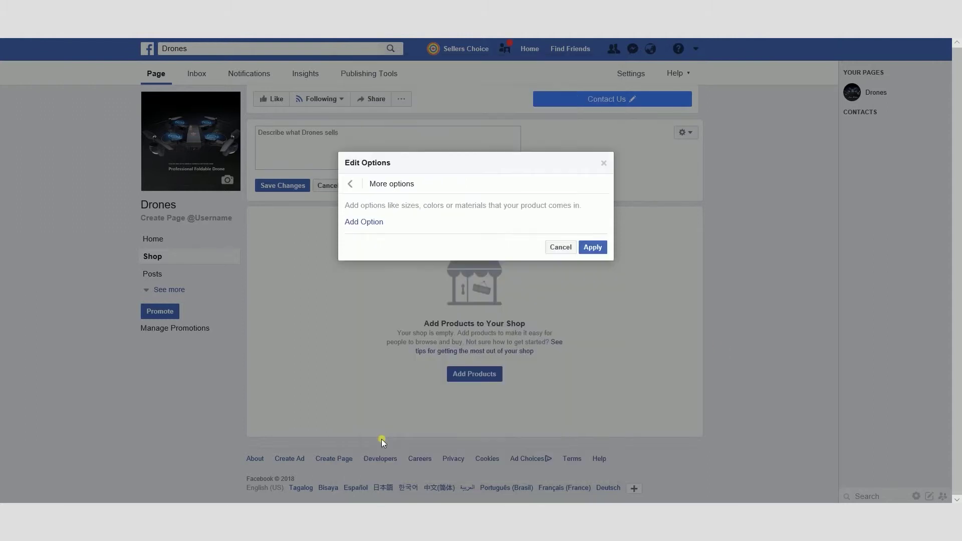
Add a Color option with the variants Jet Black and Navy Blue.
{"action": "left_click", "coordinate": [374, 225]}
{"action": "left_click", "coordinate": [400, 199]}
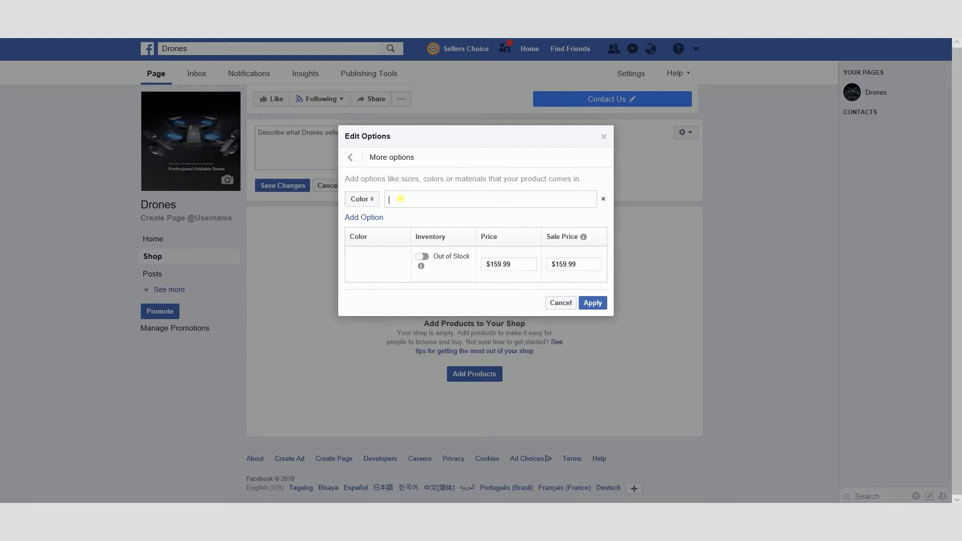
{"action": "left_click", "coordinate": [362, 200]}
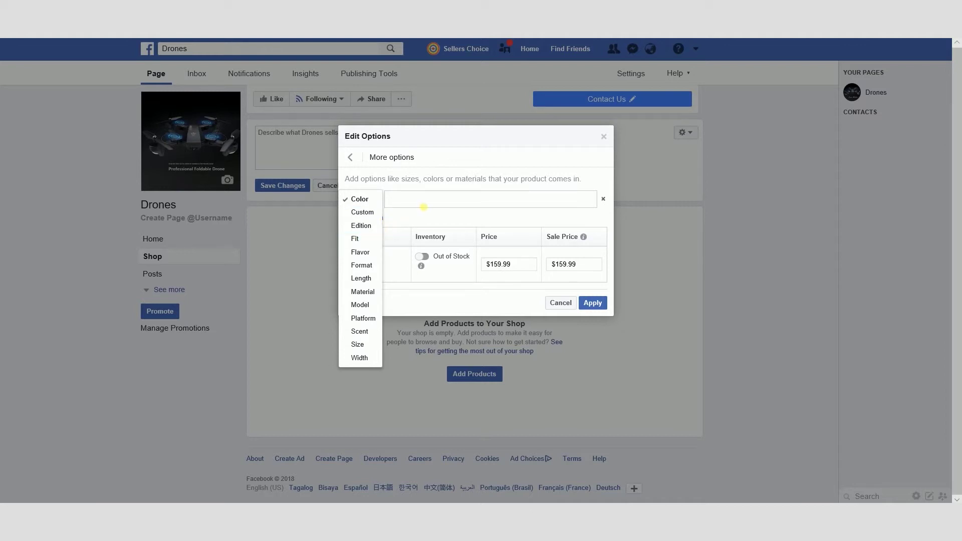
{"action": "left_click", "coordinate": [366, 200]}
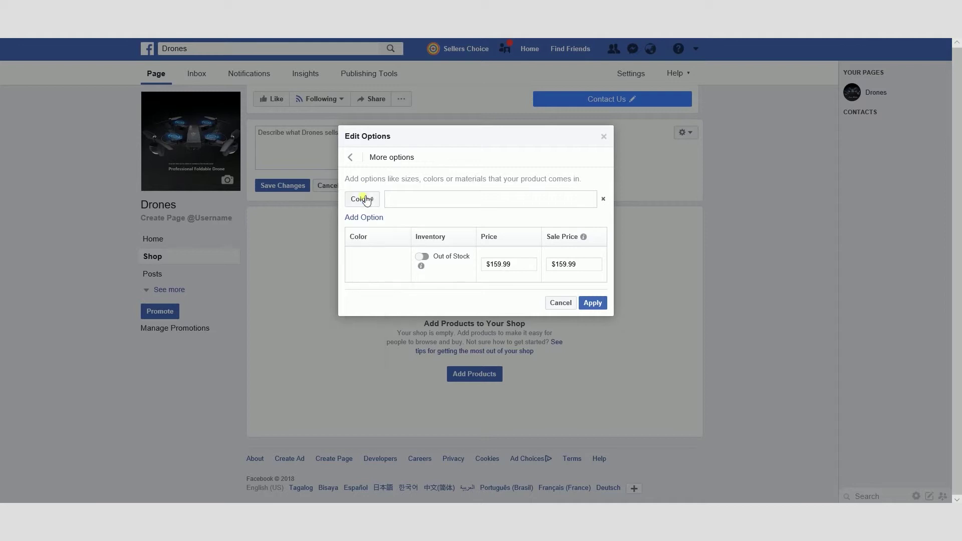
{"action": "left_click", "coordinate": [435, 200]}
{"action": "type", "text": "Jet Black"}
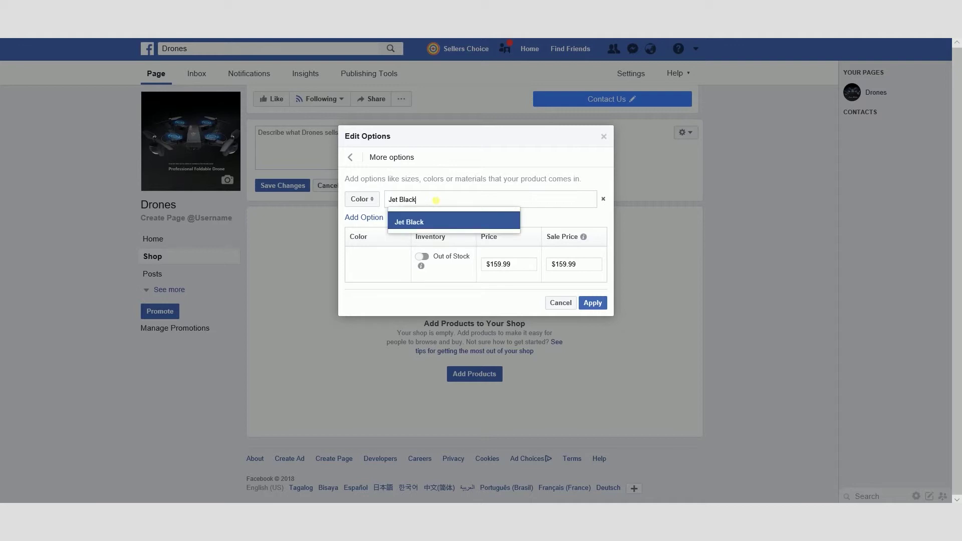
{"action": "key", "text": "Return"}
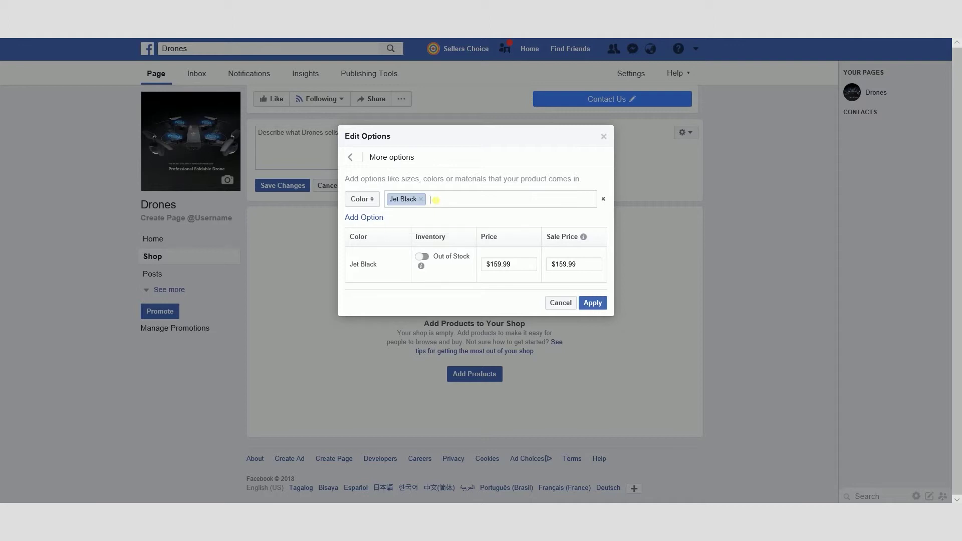
{"action": "type", "text": "Navy Blue"}
{"action": "key", "text": "Return"}
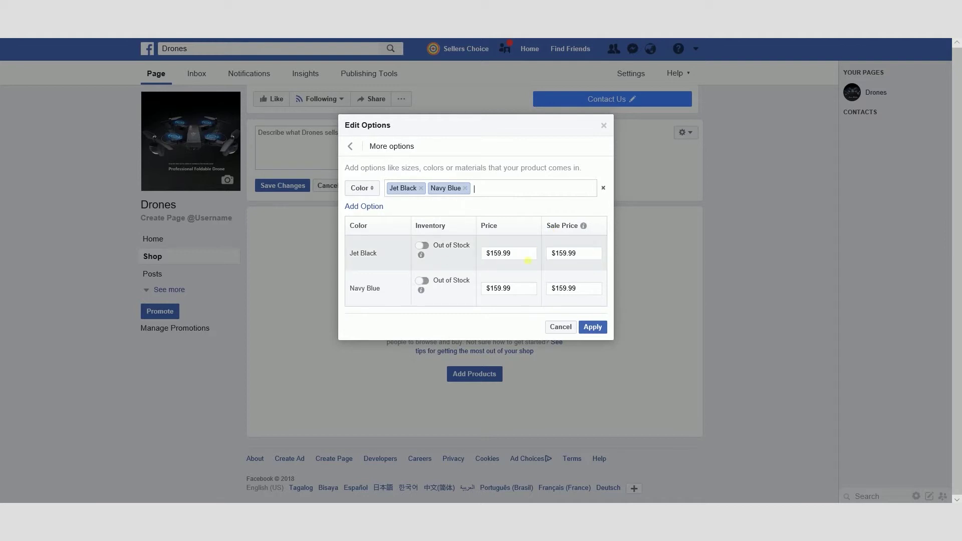
Price Jet Black $169.99 on sale $149.99, Navy Blue on sale $139.99, and apply.
{"action": "left_click", "coordinate": [505, 258]}
{"action": "type", "text": "169.99"}
{"action": "key", "text": "Tab"}
{"action": "type", "text": "149.99"}
{"action": "left_click", "coordinate": [526, 295]}
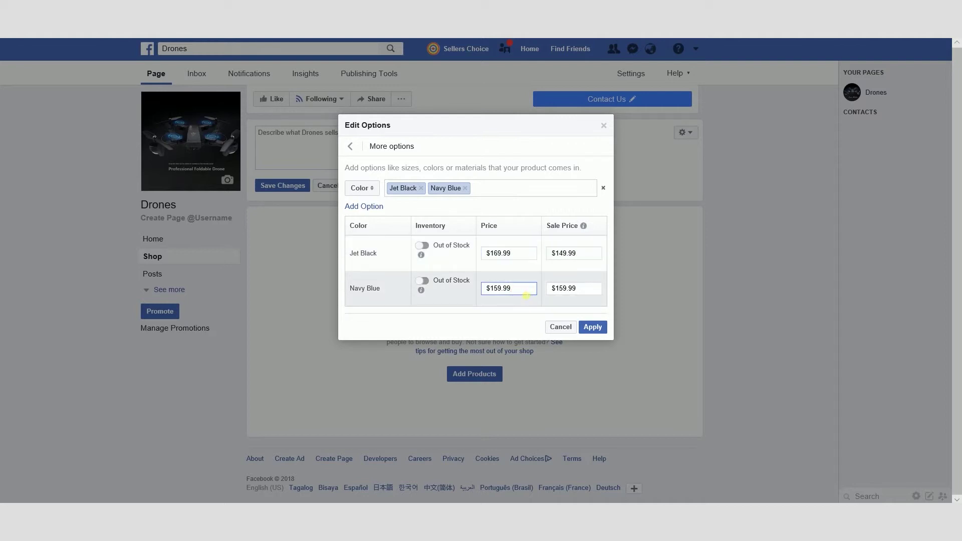
{"action": "left_click", "coordinate": [592, 291]}
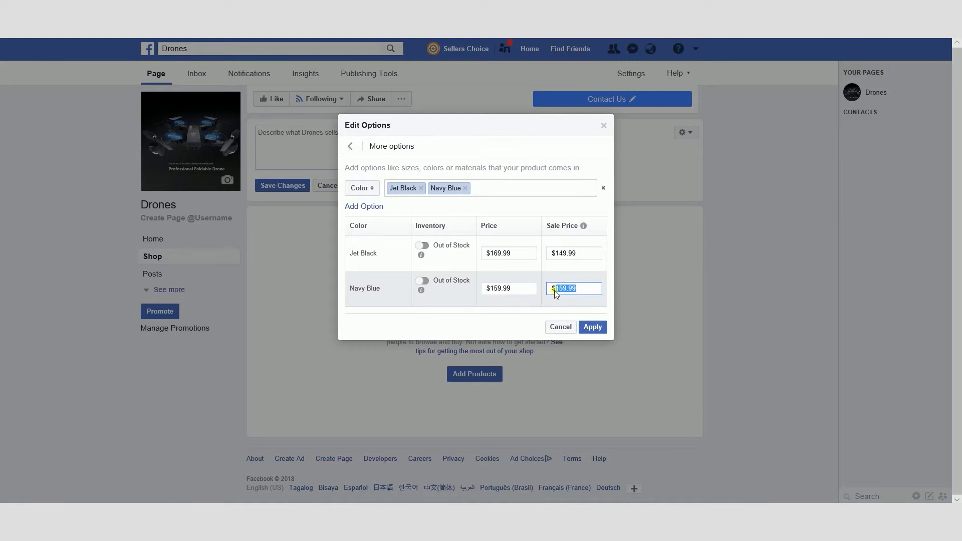
{"action": "type", "text": "1"}
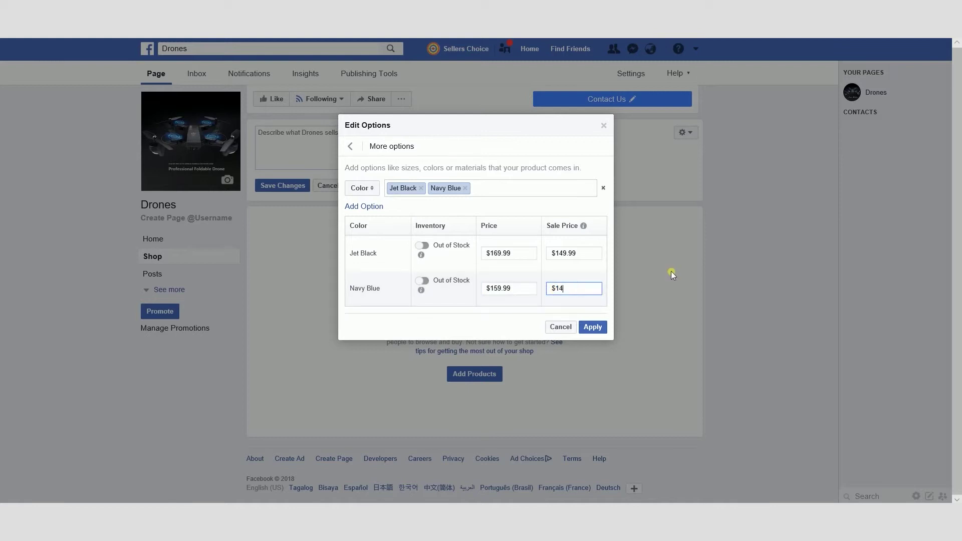
{"action": "type", "text": "39.99"}
{"action": "left_click", "coordinate": [592, 326]}
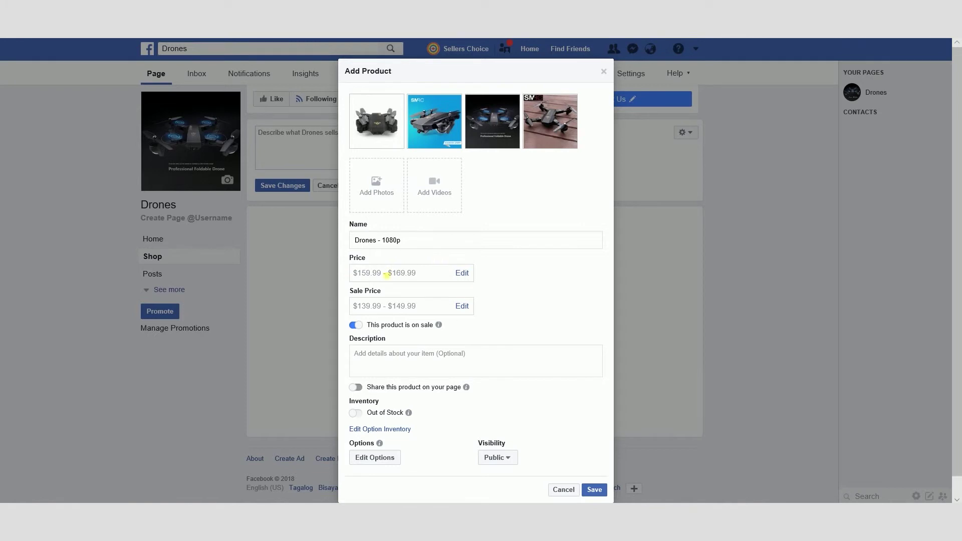
Turn on the sale for Drones - 1080p, keeping the $139.99–$149.99 variant sale prices.
{"action": "left_click_drag", "start_coordinate": [380, 275], "coordinate": [418, 273]}
{"action": "left_click", "coordinate": [419, 273]}
{"action": "left_click", "coordinate": [514, 274]}
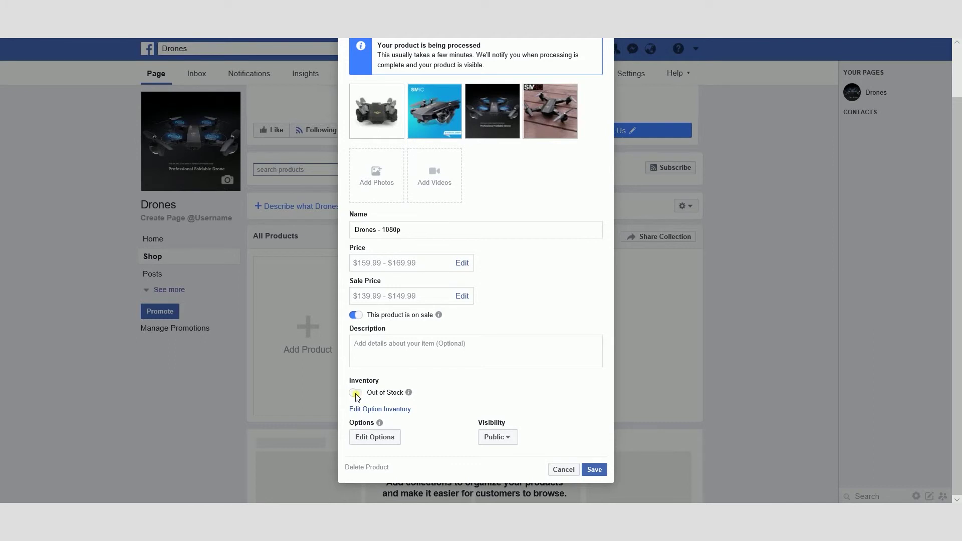
Mark the Jet Black and Navy Blue variants In Stock and save the Drones - 1080p product.
{"action": "left_click", "coordinate": [373, 441]}
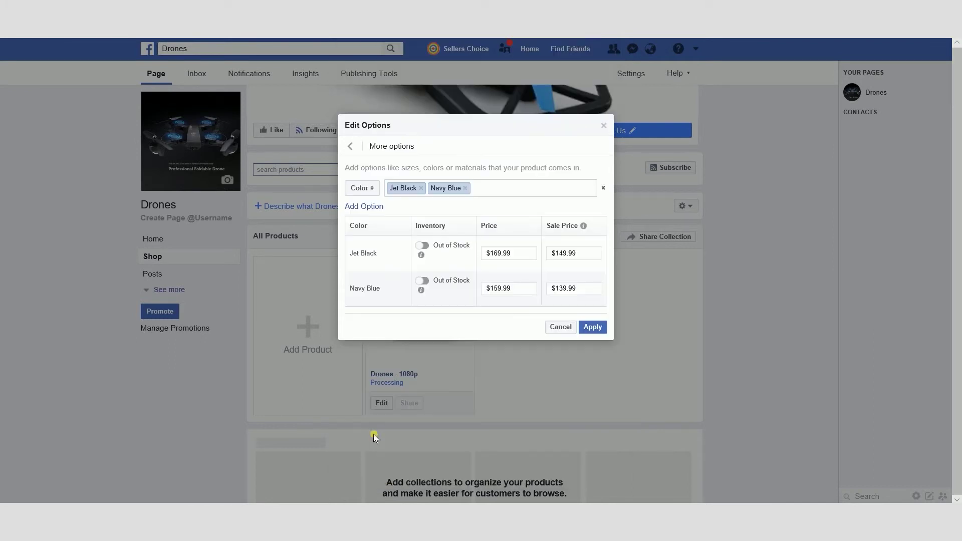
{"action": "left_click", "coordinate": [422, 245]}
{"action": "left_click", "coordinate": [421, 273]}
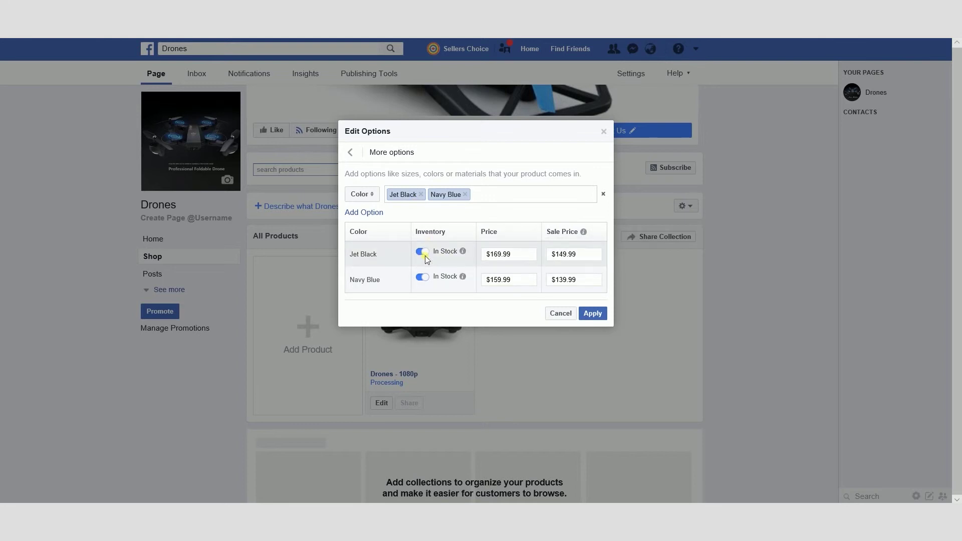
{"action": "left_click", "coordinate": [594, 314]}
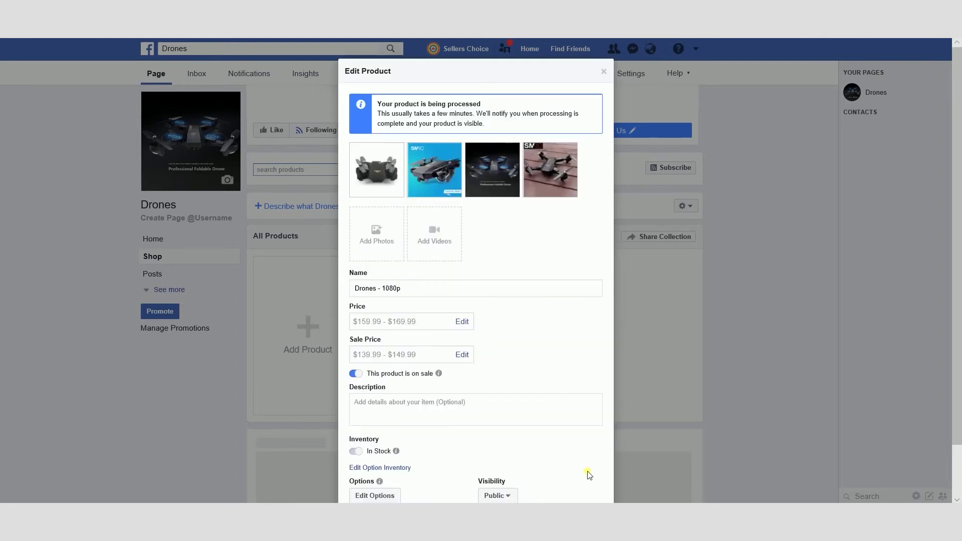
{"action": "scroll", "coordinate": [582, 469], "scroll_direction": "down", "scroll_amount": 2}
{"action": "left_click", "coordinate": [594, 470]}
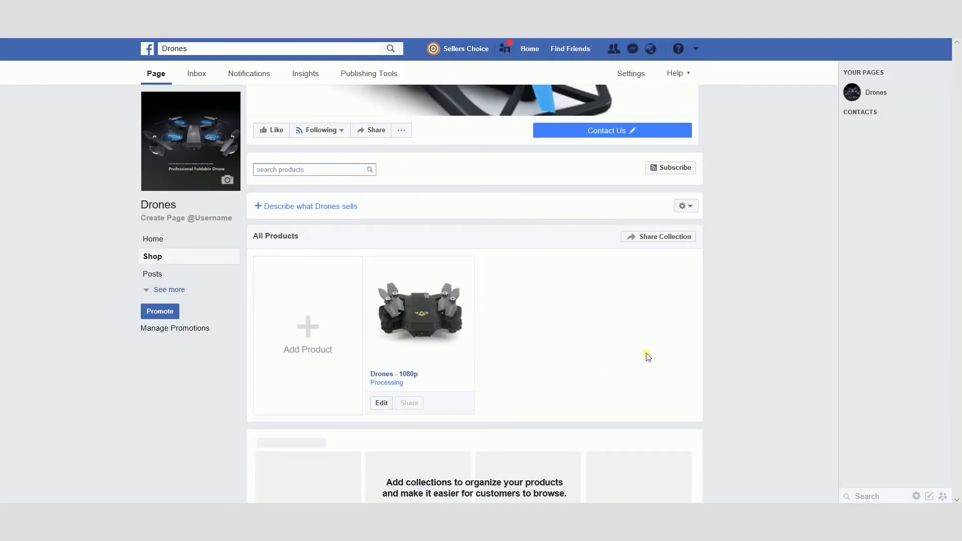
Reload the Drones page and return to its Shop section listing Drones - 1080p.
{"action": "scroll", "coordinate": [646, 354], "scroll_direction": "down", "scroll_amount": 3}
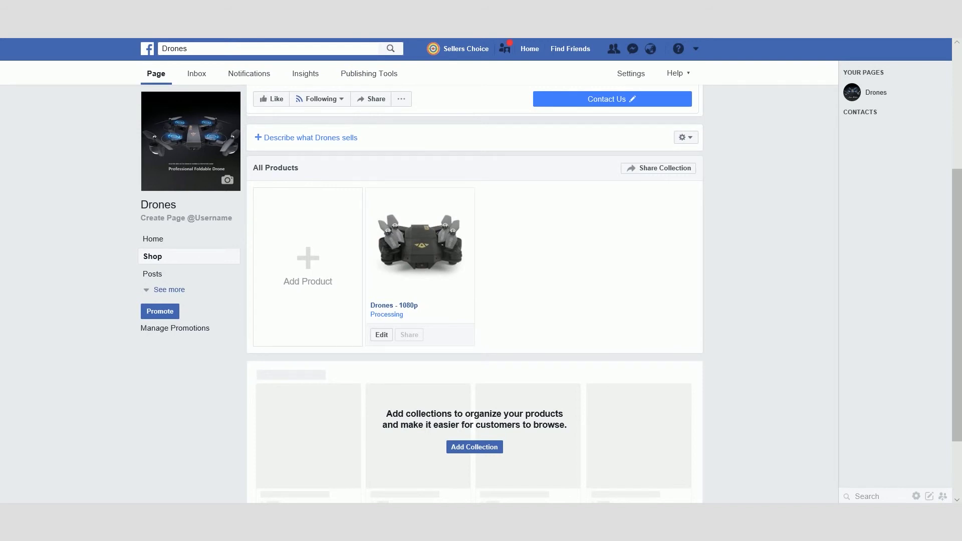
{"action": "key", "text": "ctrl+l"}
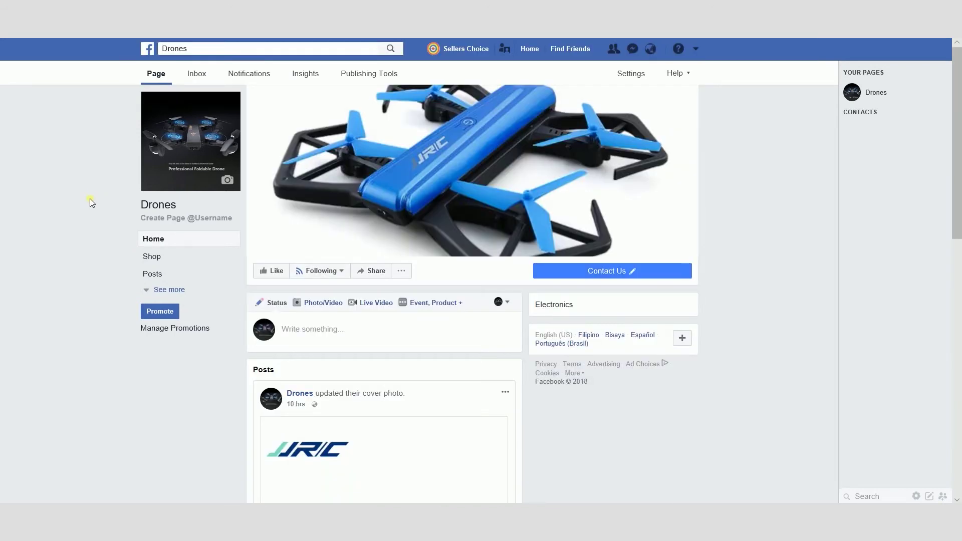
{"action": "scroll", "coordinate": [88, 199], "scroll_direction": "down", "scroll_amount": 3}
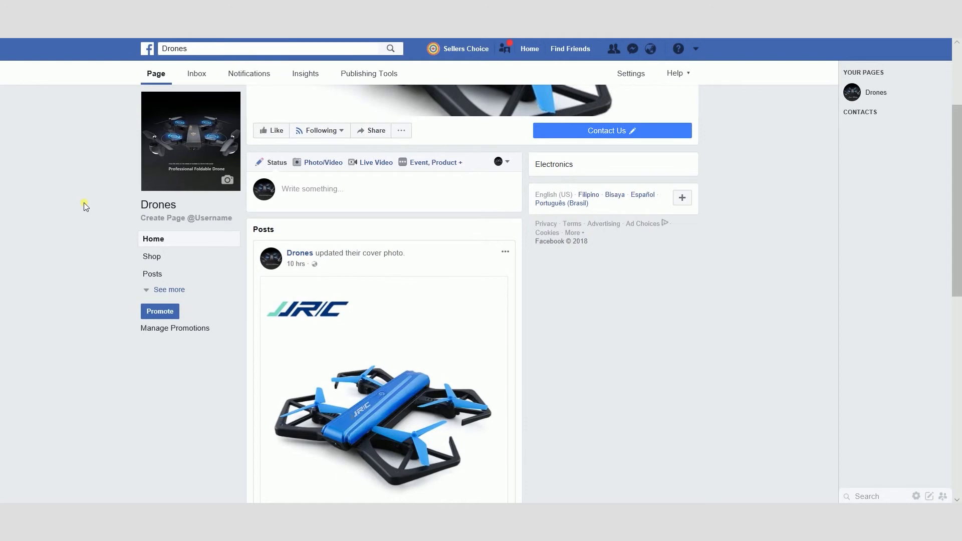
{"action": "scroll", "coordinate": [88, 194], "scroll_direction": "down", "scroll_amount": 4}
{"action": "left_click", "coordinate": [183, 258]}
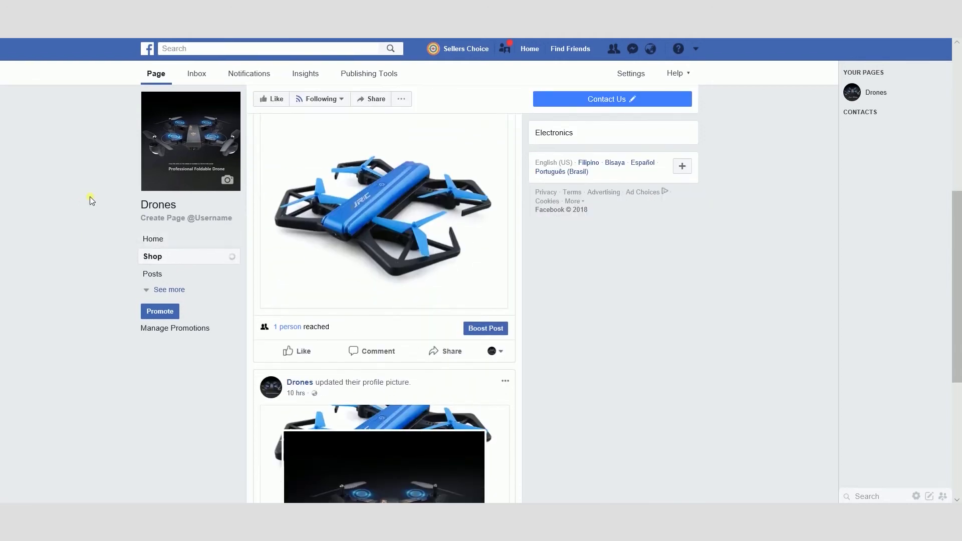
{"action": "scroll", "coordinate": [337, 301], "scroll_direction": "down", "scroll_amount": 4}
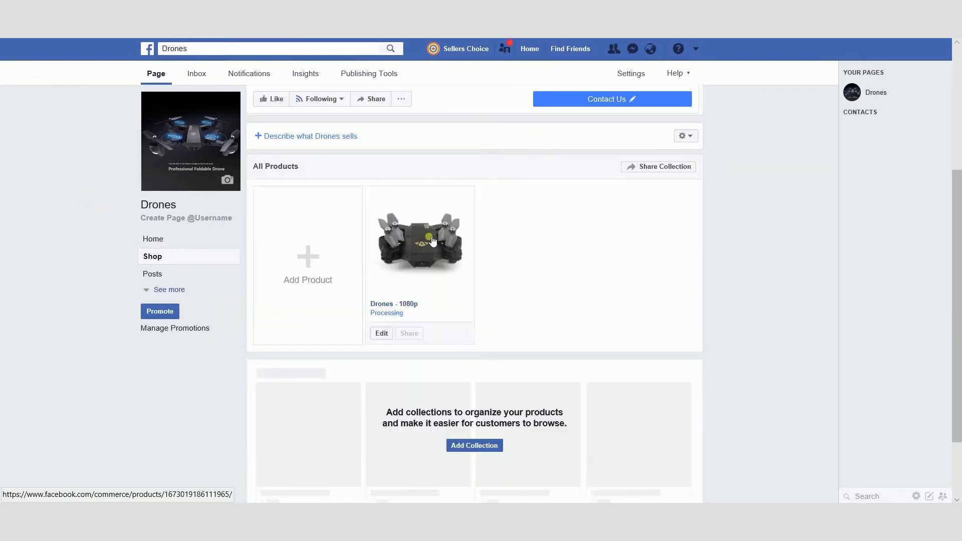
{"action": "left_click", "coordinate": [433, 241]}
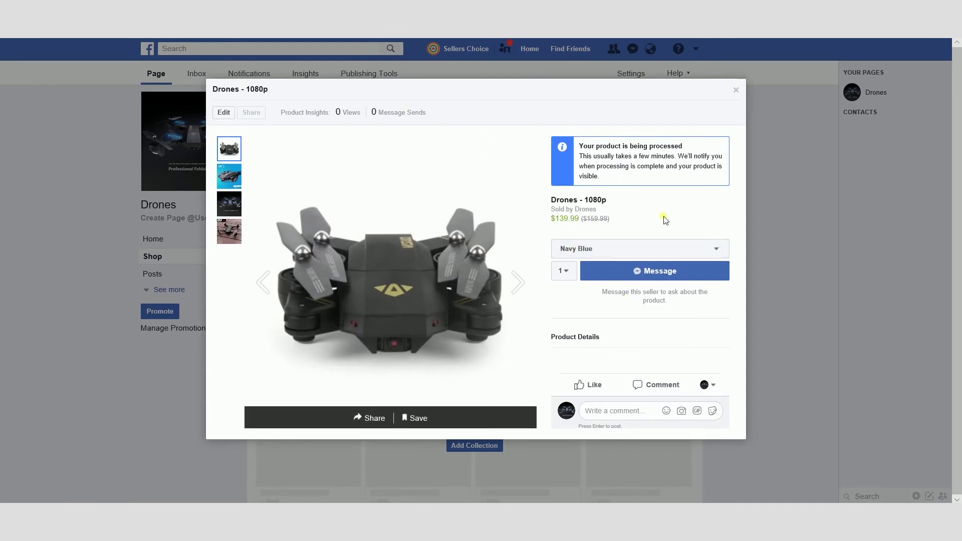
{"action": "left_click", "coordinate": [659, 272]}
{"action": "left_click", "coordinate": [670, 271]}
{"action": "left_click", "coordinate": [736, 90]}
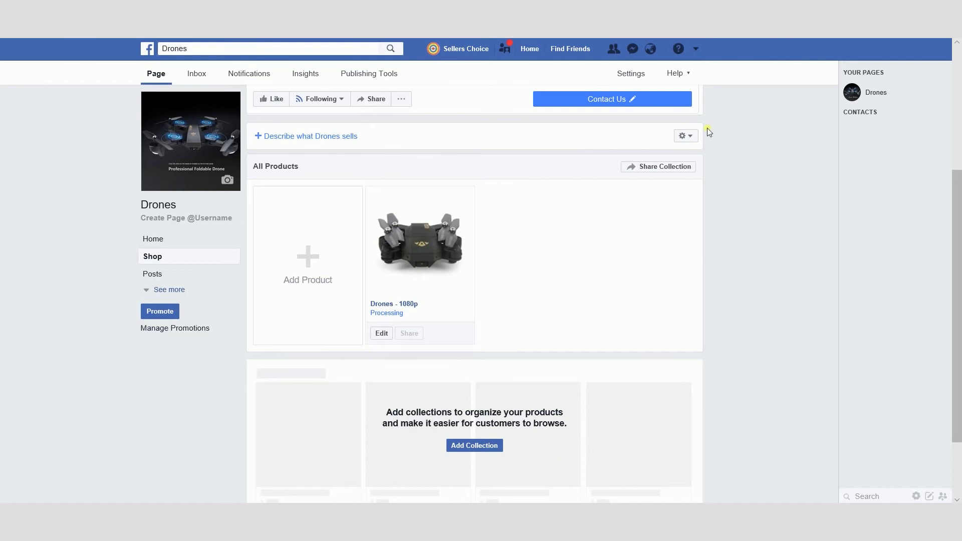
{"action": "left_click", "coordinate": [690, 136]}
Delete the Drones shop, then restart it accepting merchant terms and choosing Check Out on Another Website.
{"action": "left_click", "coordinate": [651, 253]}
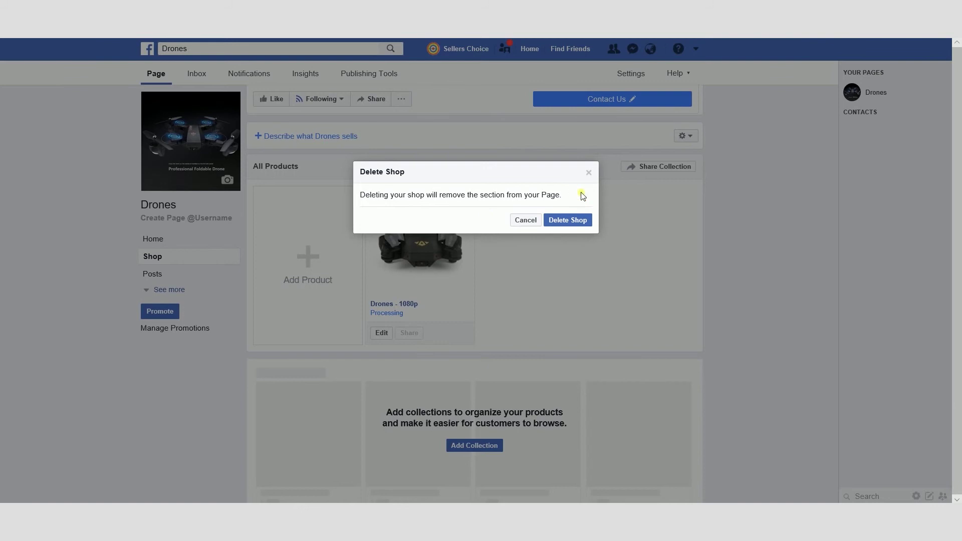
{"action": "left_click", "coordinate": [564, 221]}
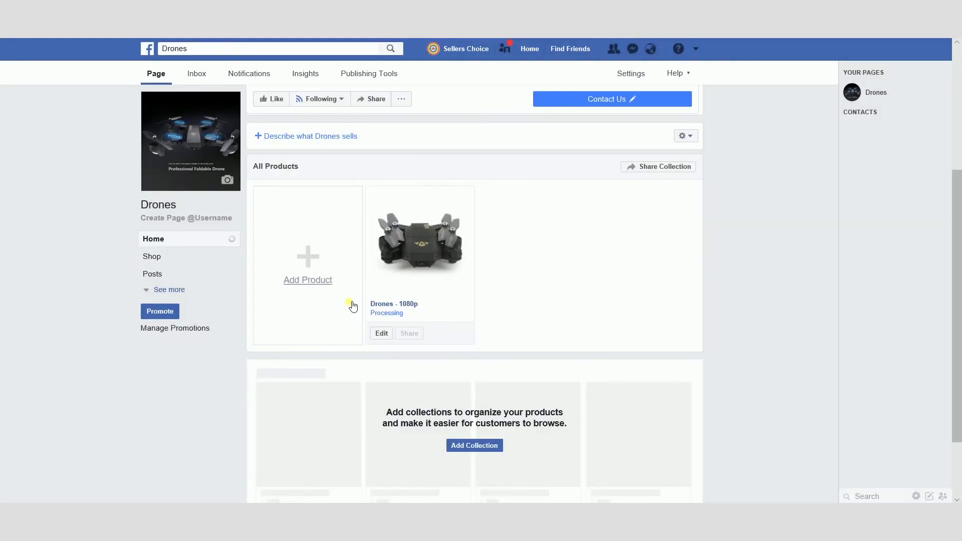
{"action": "left_click", "coordinate": [174, 256]}
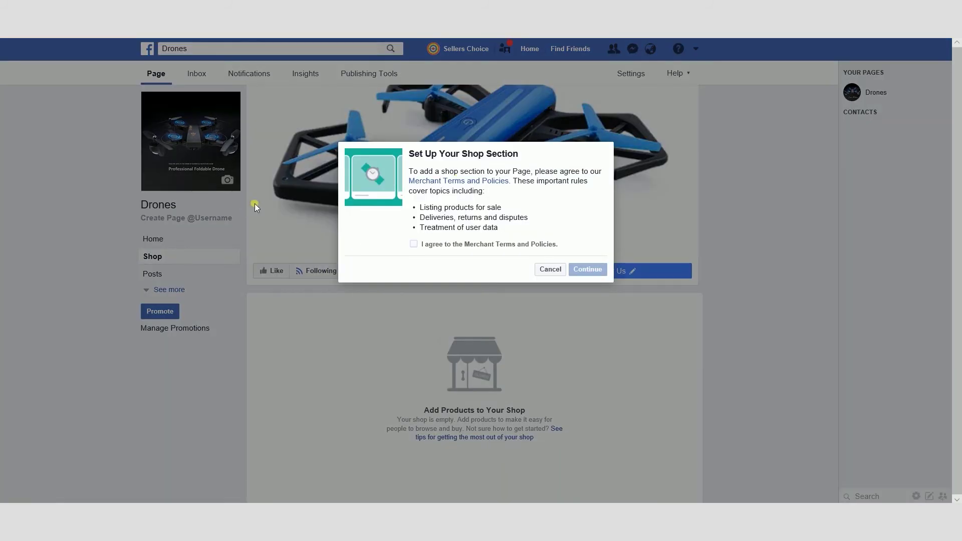
{"action": "left_click", "coordinate": [427, 245]}
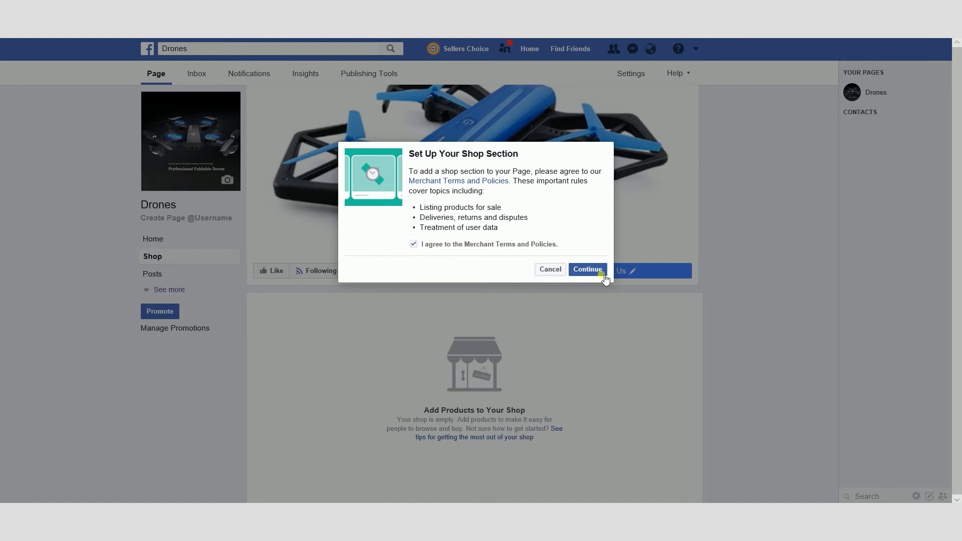
{"action": "left_click", "coordinate": [596, 271]}
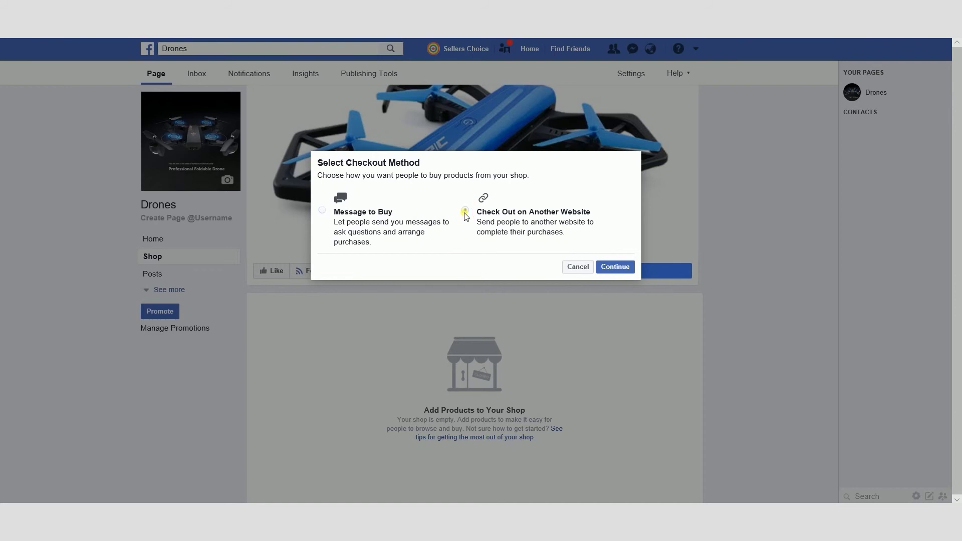
{"action": "left_click", "coordinate": [630, 266]}
Confirm external checkout, save US Dollars as currency, select the Checkout URL field, then browse Shopify's Facebook Shop offering.
{"action": "left_click", "coordinate": [630, 267]}
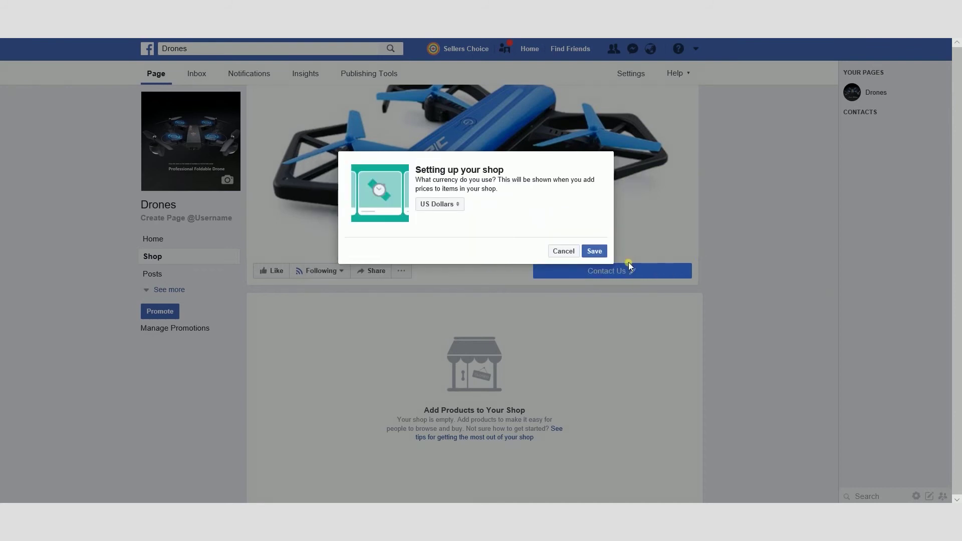
{"action": "left_click", "coordinate": [595, 251]}
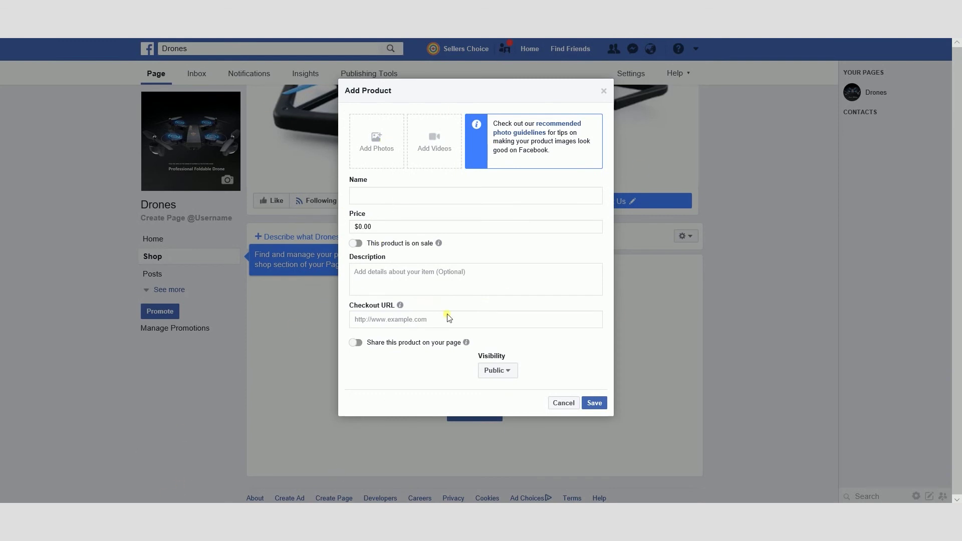
{"action": "left_click", "coordinate": [352, 323]}
{"action": "left_click", "coordinate": [391, 324]}
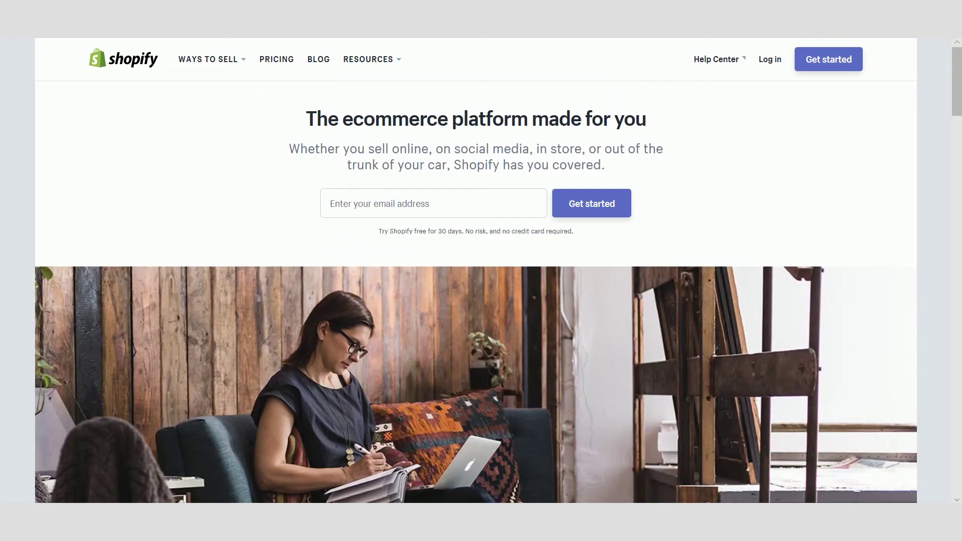
{"action": "mouse_move", "coordinate": [216, 63]}
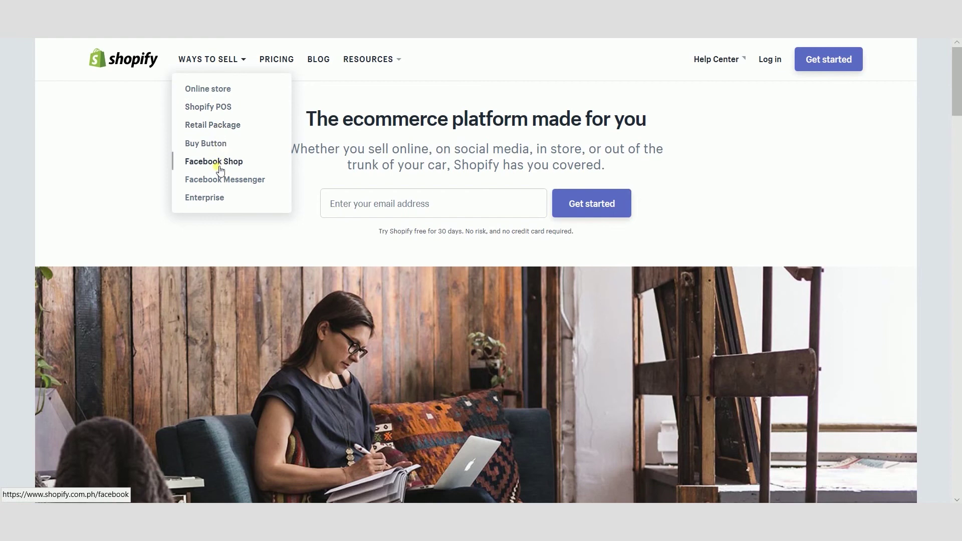